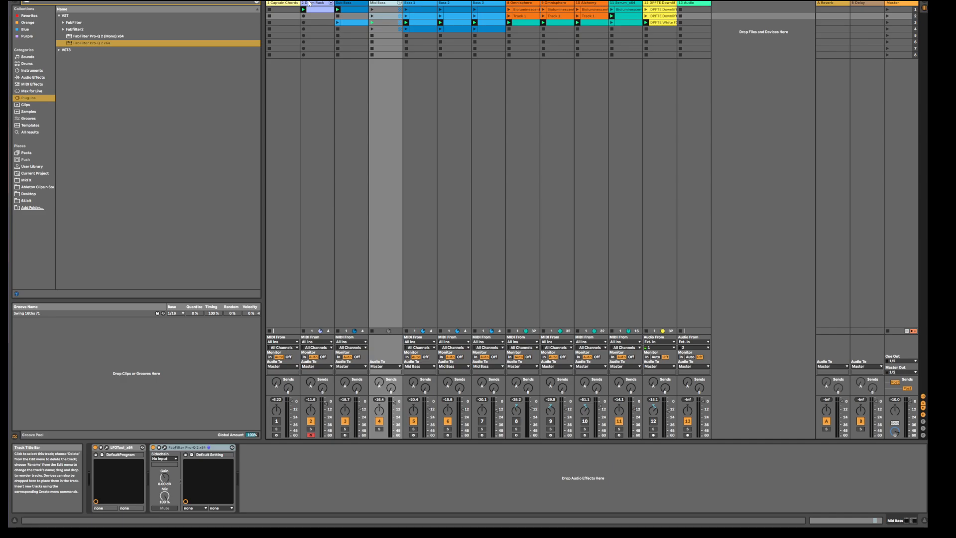
Step: Rename the Drum Rack track as Kick
right_click(309, 3)
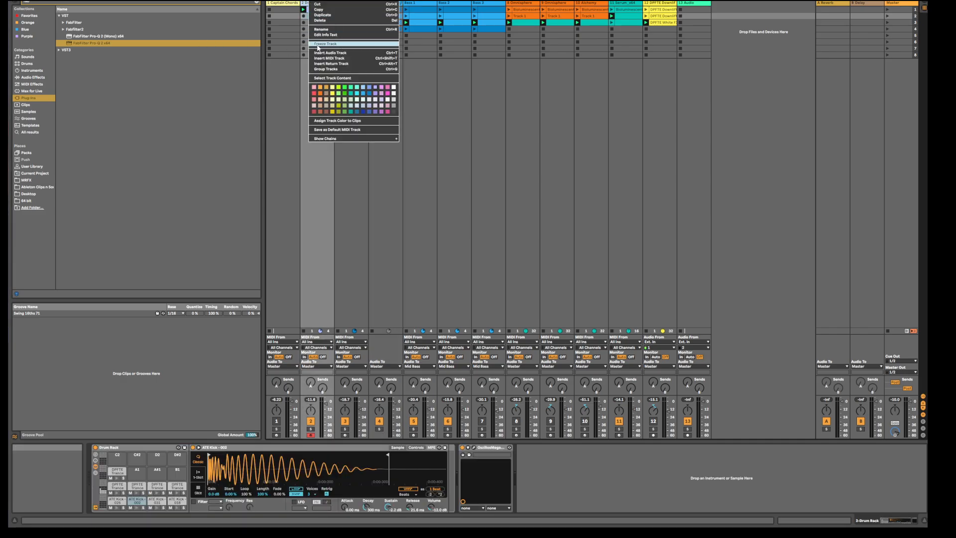
click(330, 30)
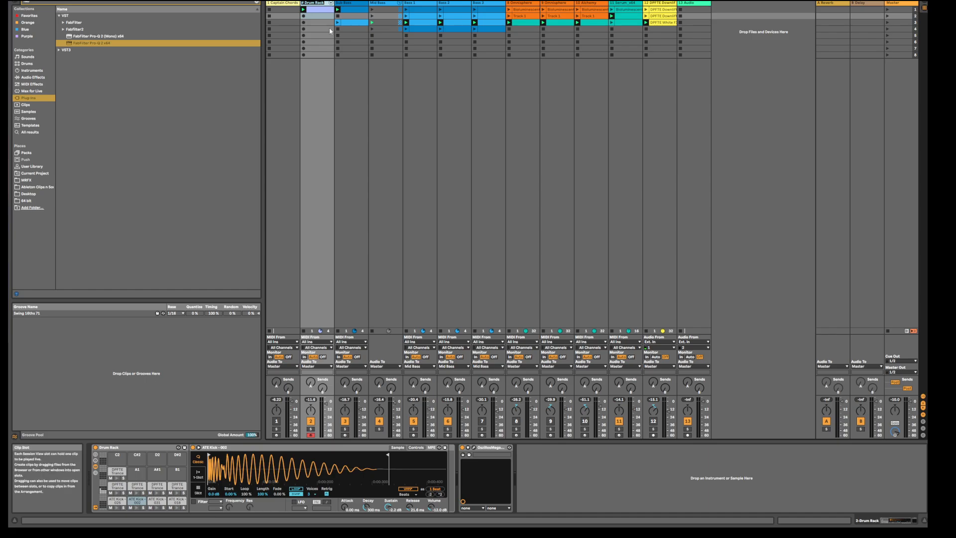
text(Kick)
key(Tab)
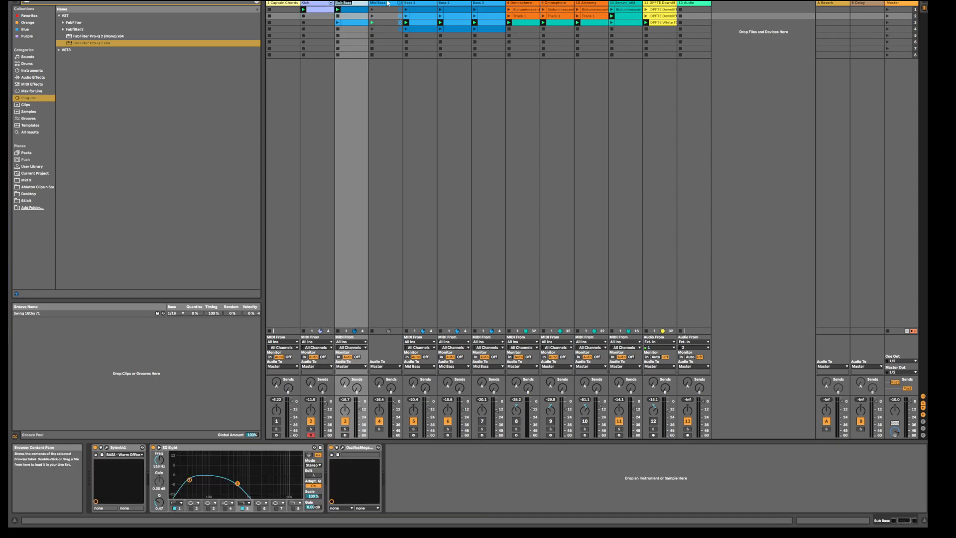
click(320, 16)
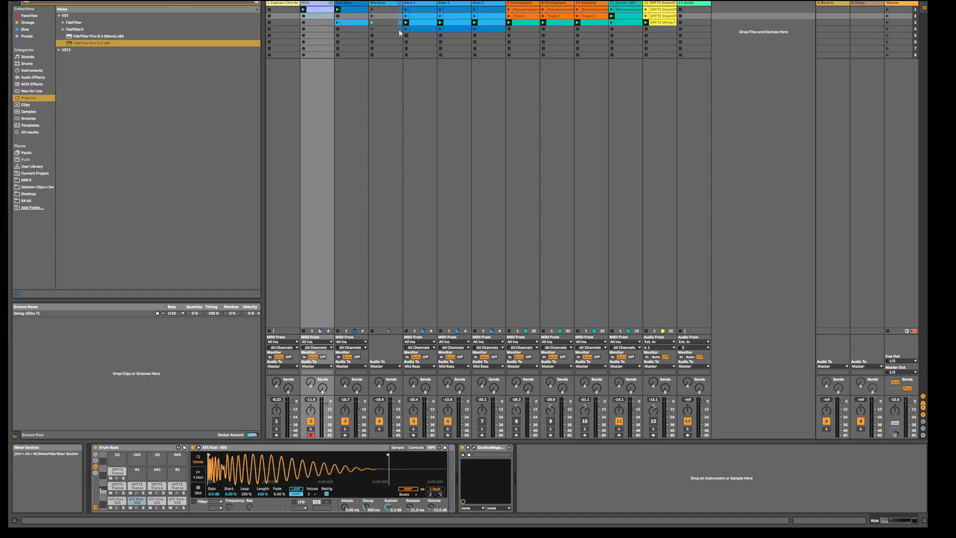
Step: Solo the Kick and Sub Bass tracks together and start playback
click(311, 428)
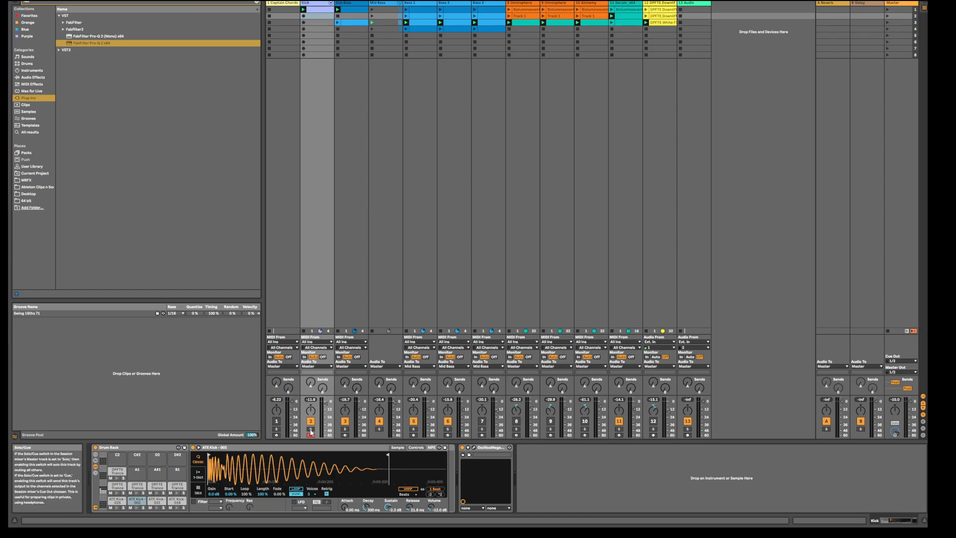
click(344, 429)
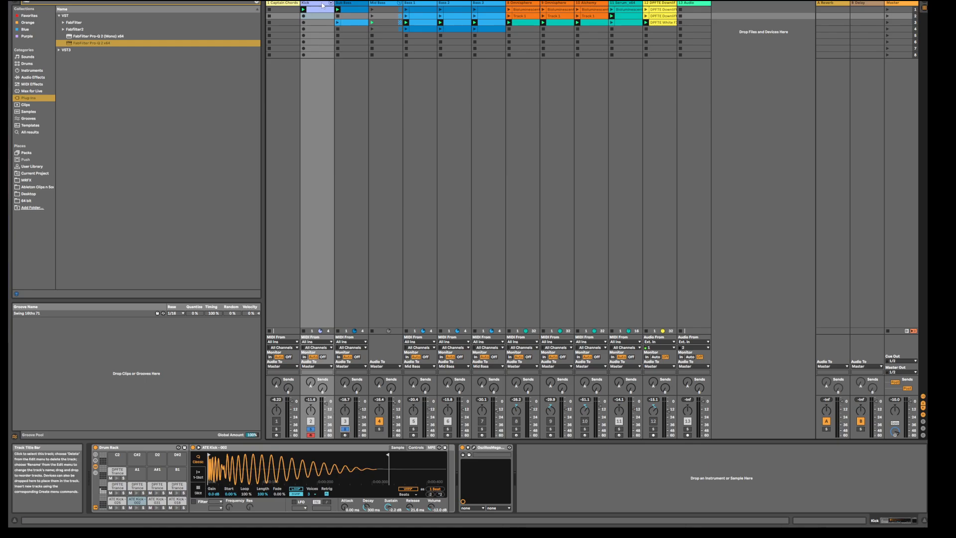
key(space)
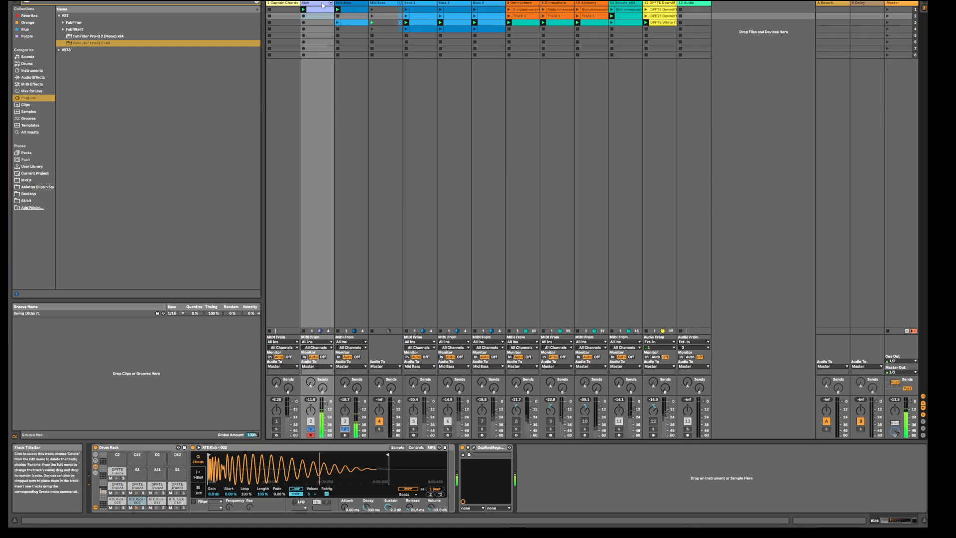
Step: Examine the kick and sub bass waveforms frozen in the Sub Bass track's OszillosMegaScope, stop playback and close the scope
click(345, 4)
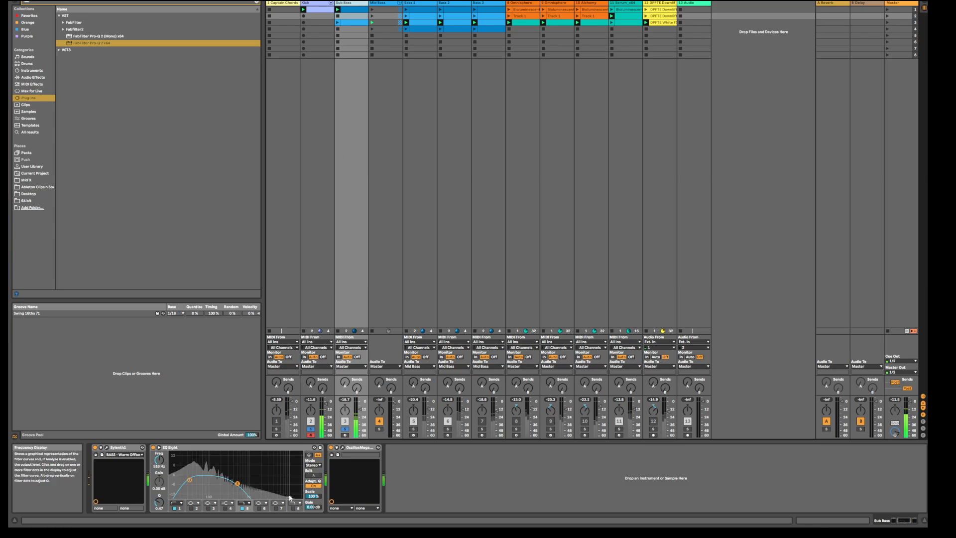
click(342, 447)
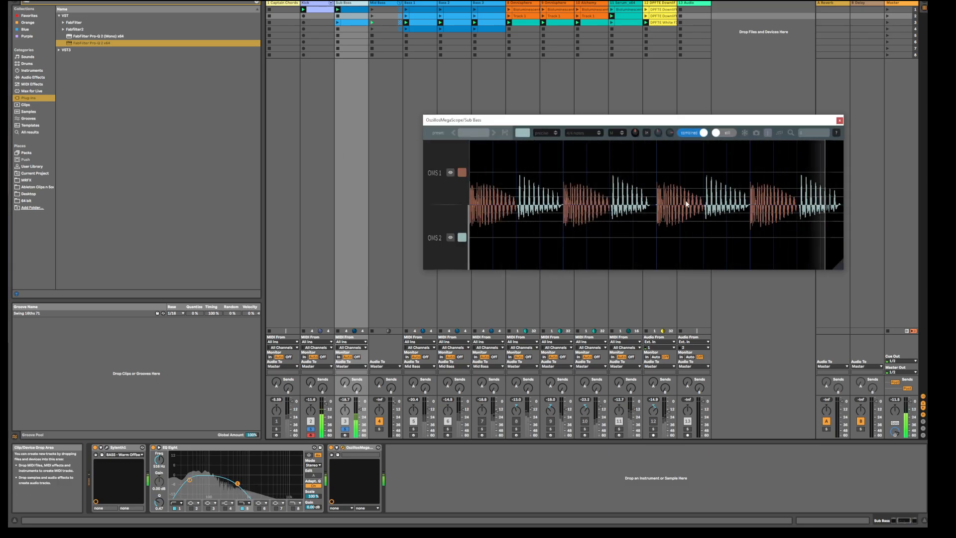
click(745, 133)
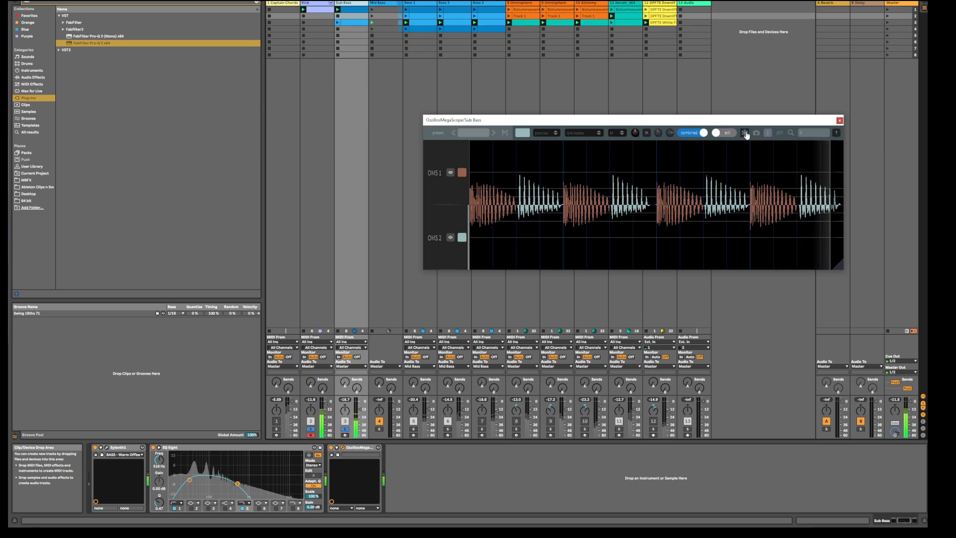
key(space)
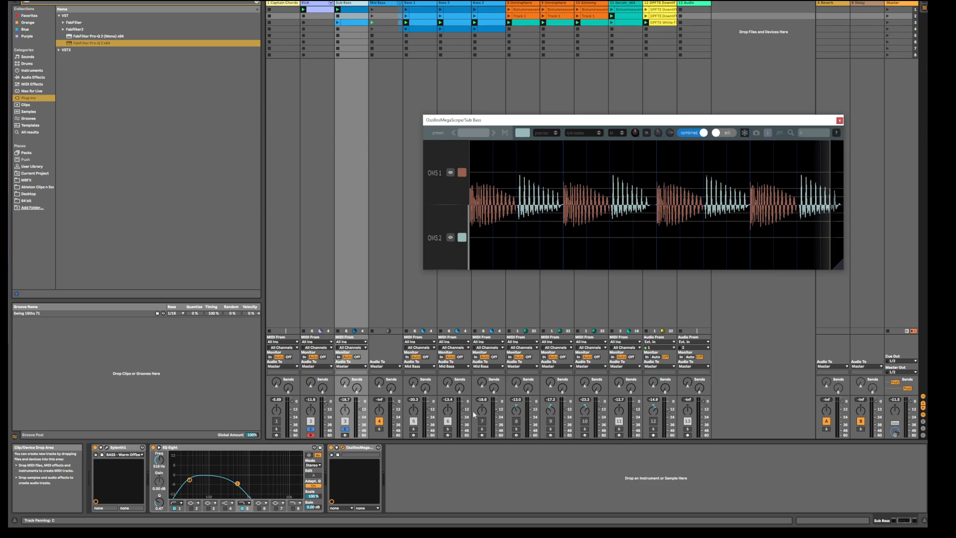
click(840, 121)
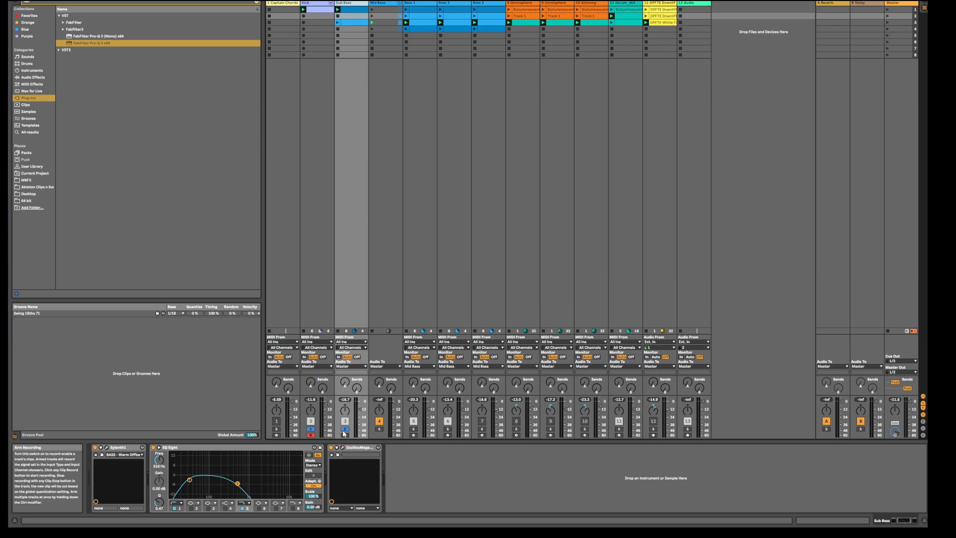
Step: Show the notes of the third Bass 1 clip and solo Bass 1 and Bass 2 in turn, returning to Bass 1
double_click(419, 28)
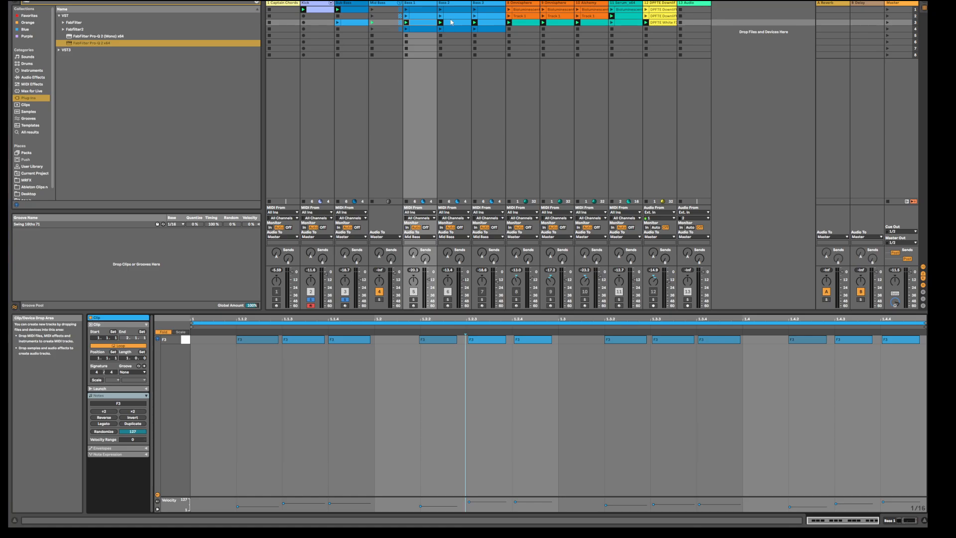
key(Right)
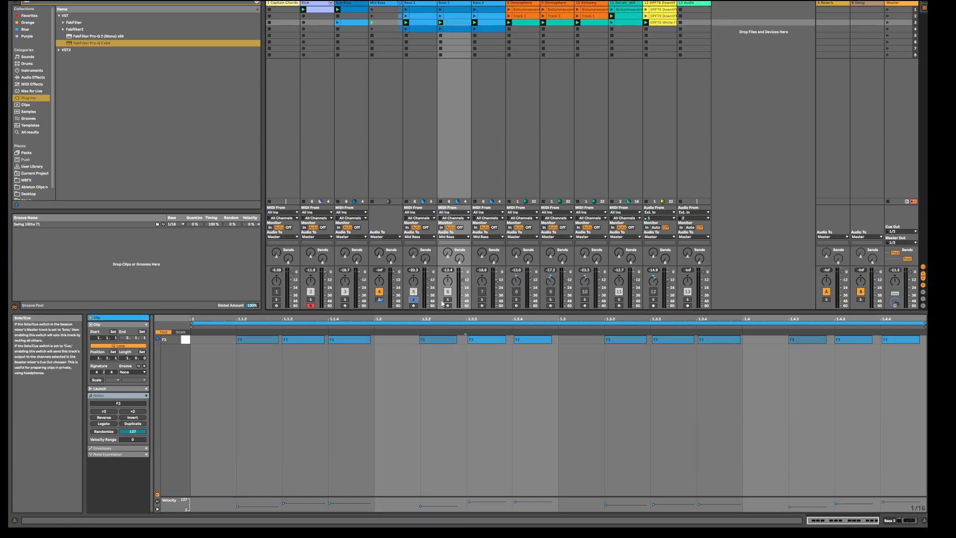
click(446, 300)
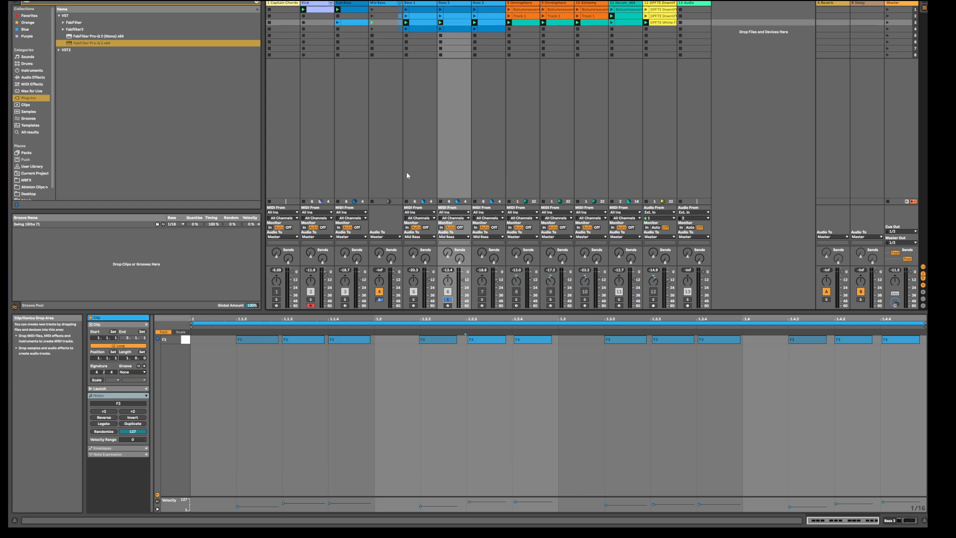
click(413, 299)
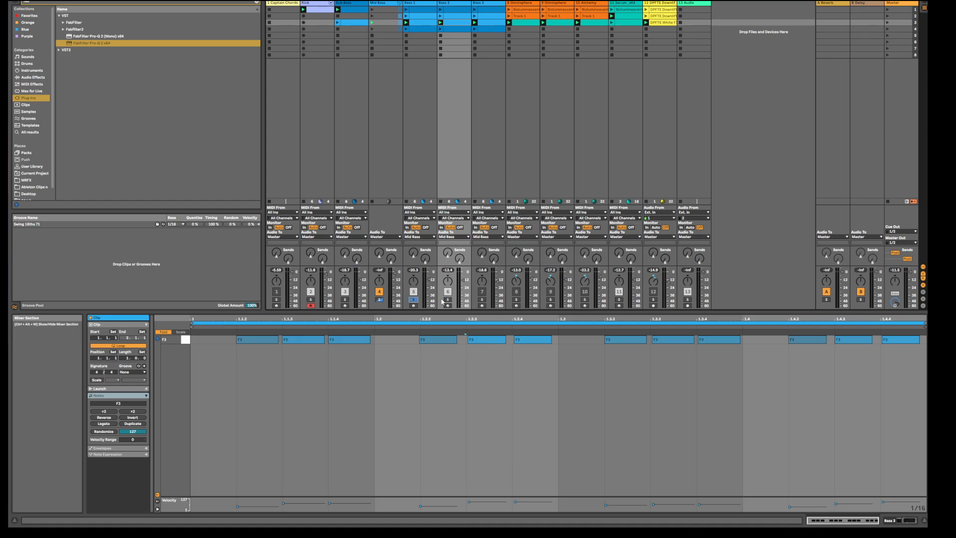
Step: Check the notes in the second Bass 1 clip and third Bass 2 clip, and solo the Mid Bass group
click(422, 22)
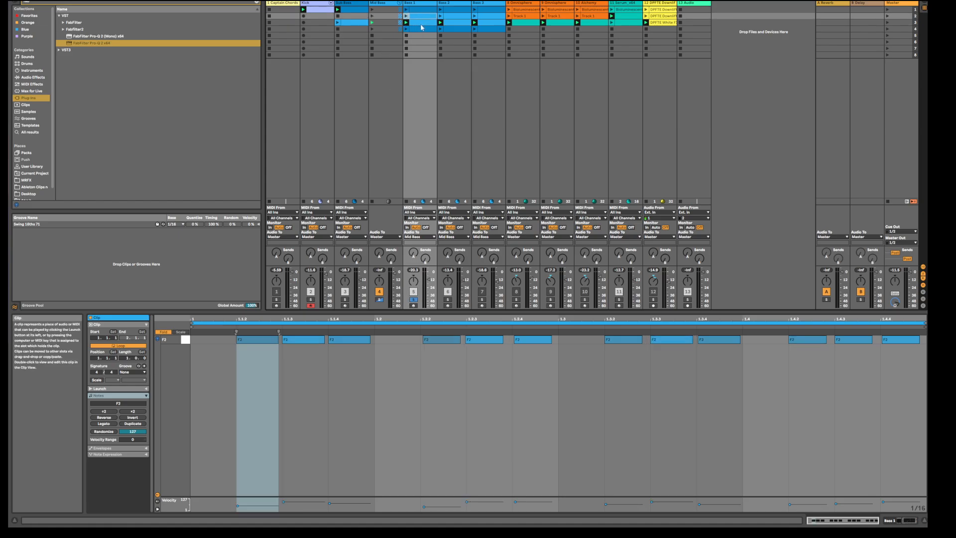
click(457, 23)
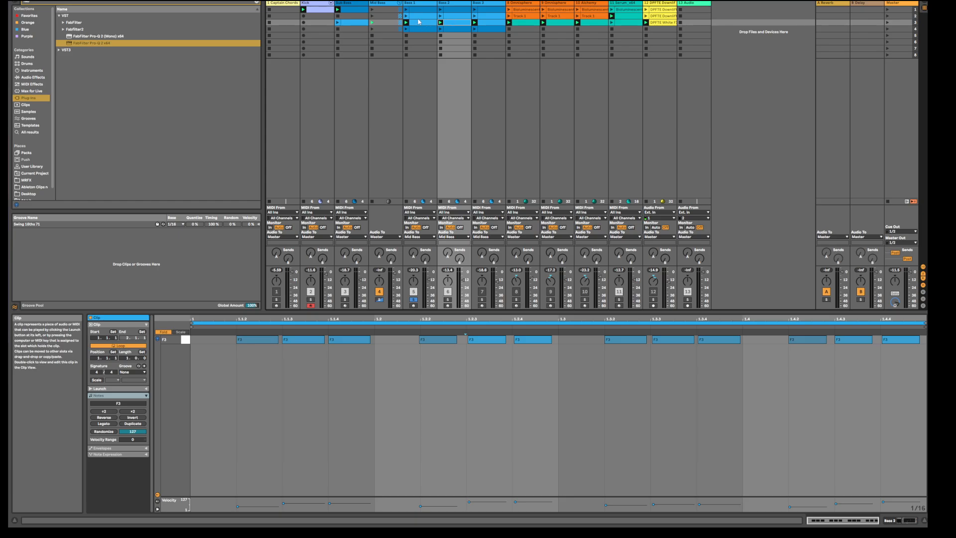
click(420, 17)
click(379, 300)
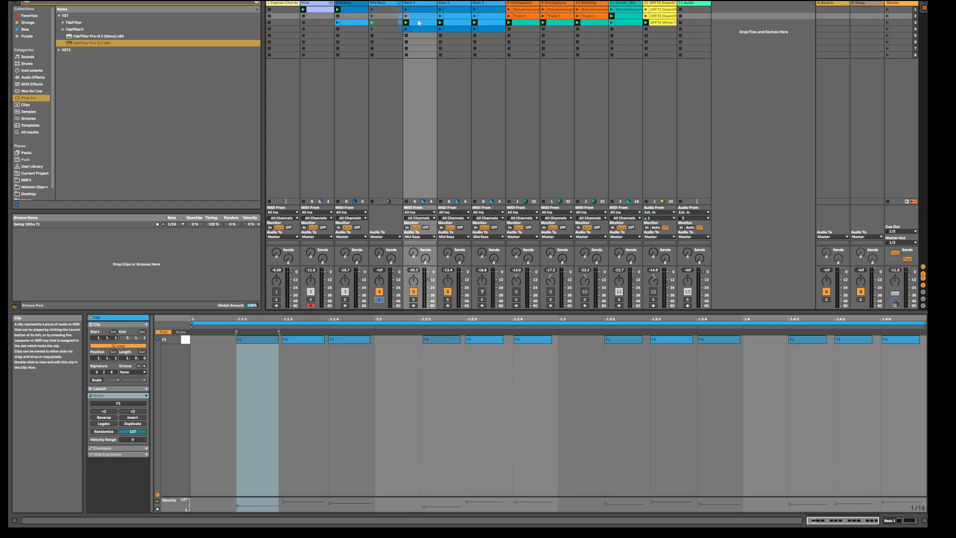
Step: Compare the note patterns of the second and third Bass 1 clips with the third Bass 2 clip
click(455, 25)
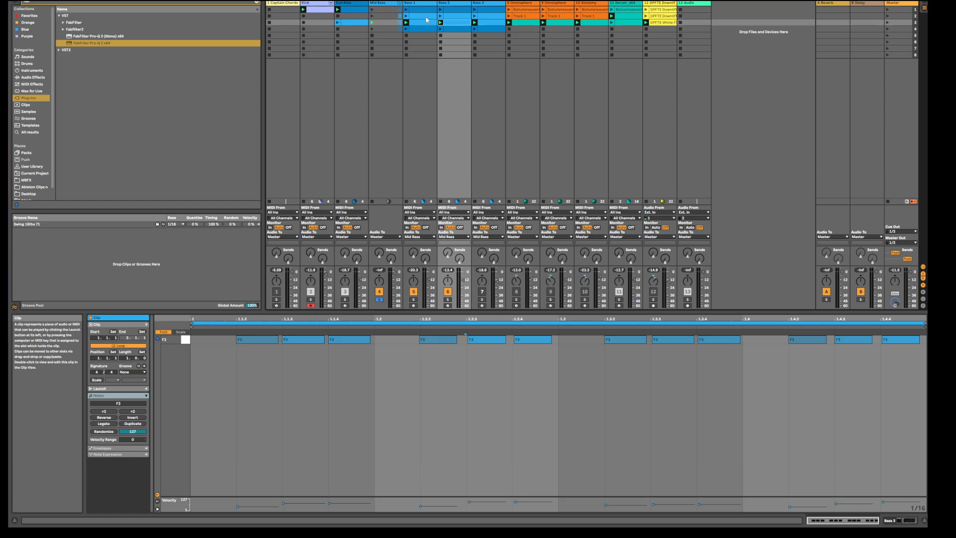
click(458, 16)
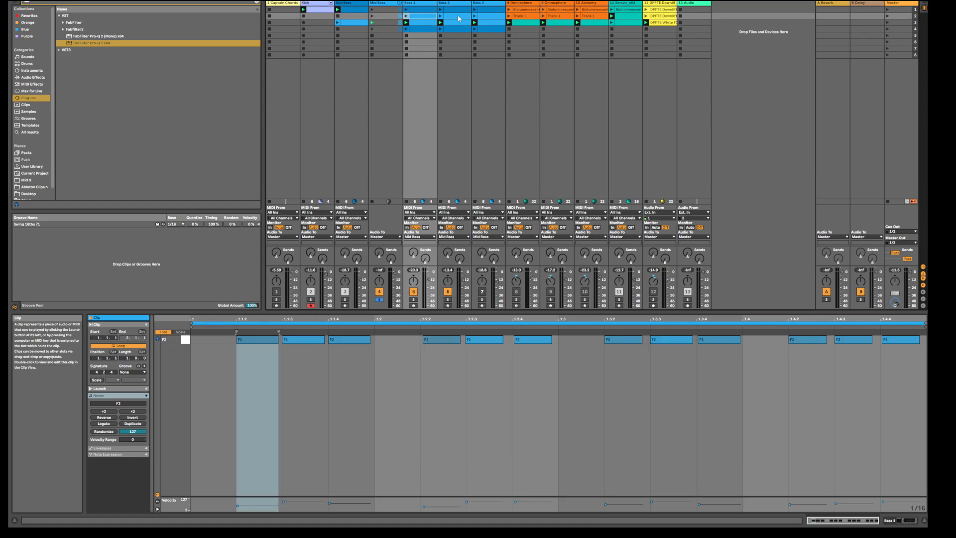
click(426, 25)
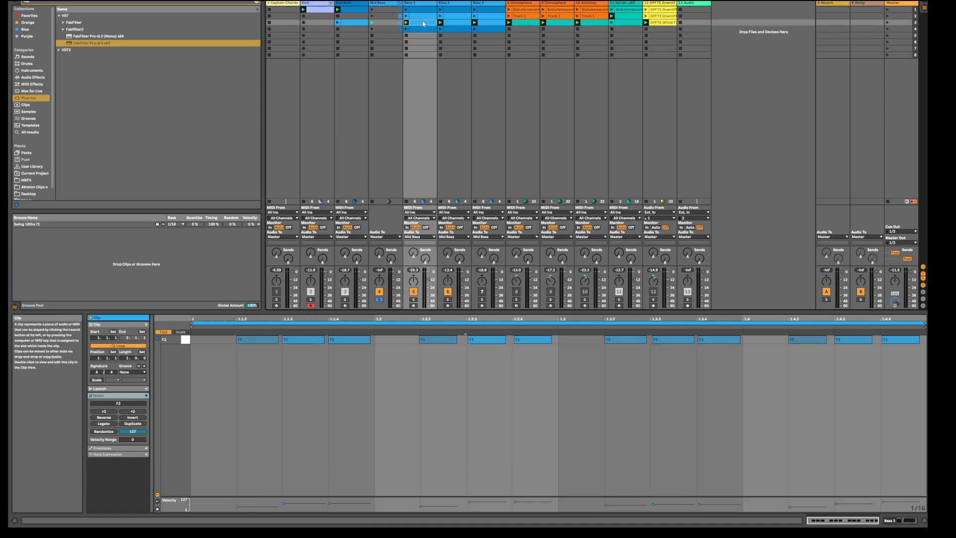
click(451, 23)
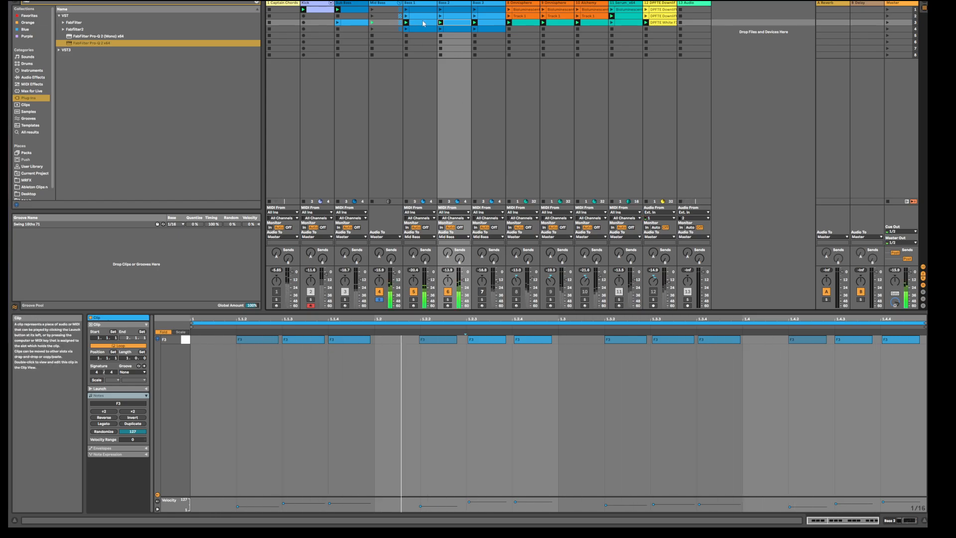
Step: Solo Kick and Sub Bass alongside the Mid Bass group, and launch the group's second row of clips
click(311, 300)
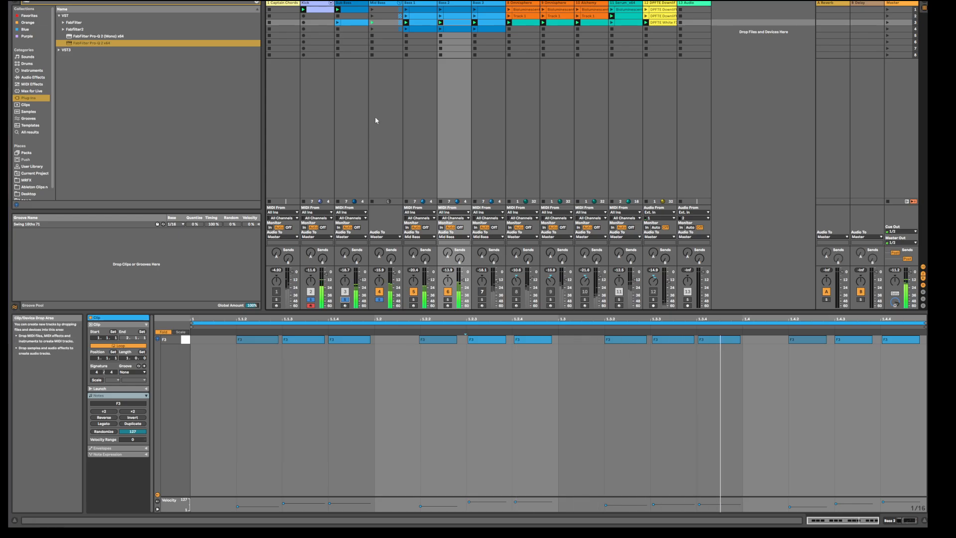
click(372, 17)
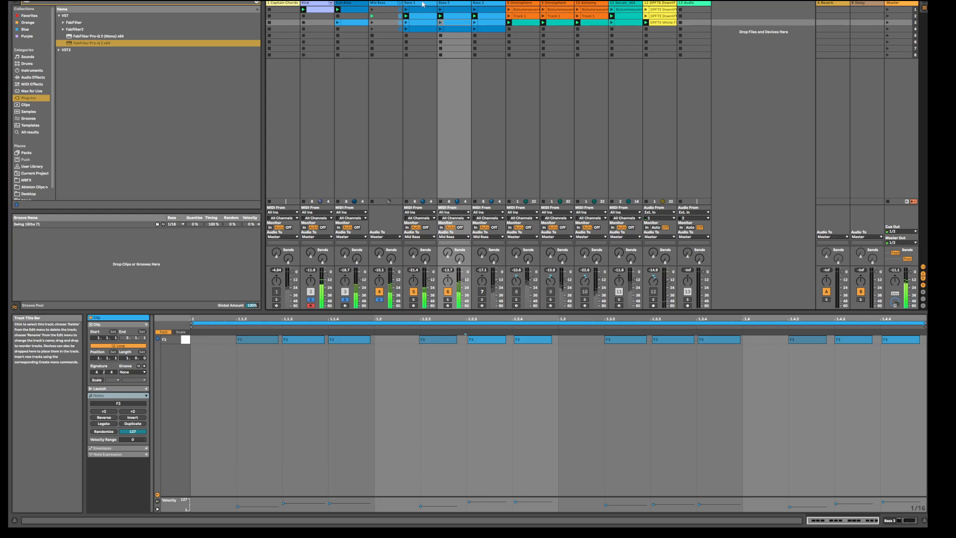
Step: Compare the notes of the second and third clips across the Bass 1, Bass 2 and Bass 3 tracks
click(419, 4)
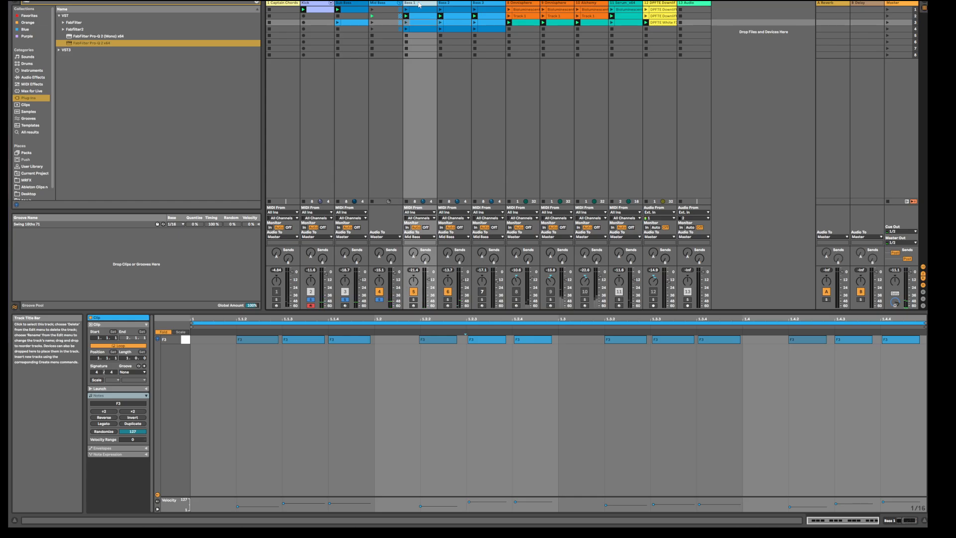
click(384, 5)
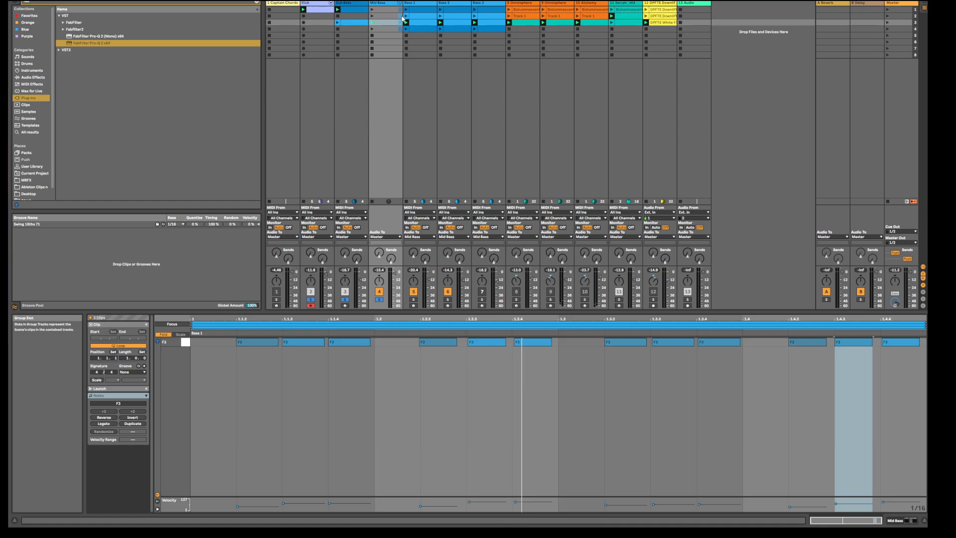
click(424, 27)
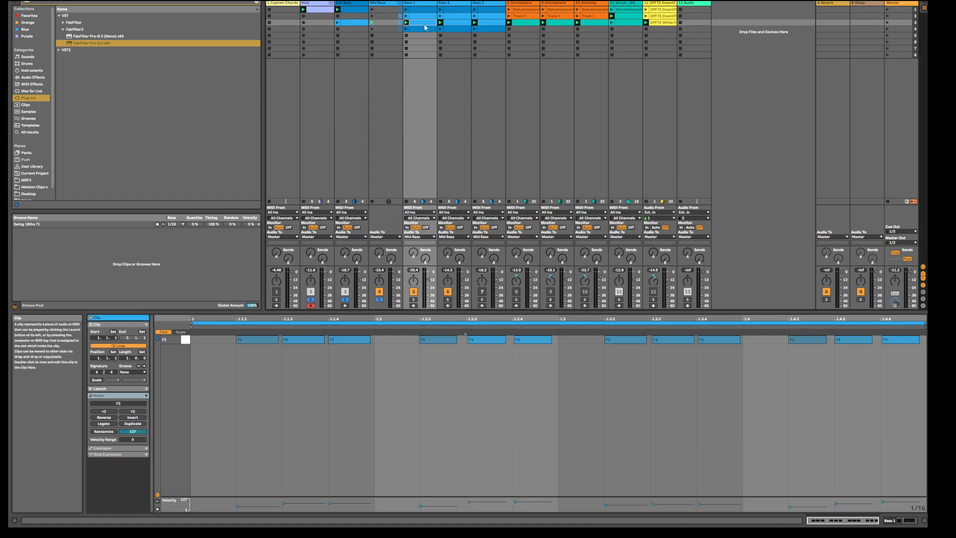
click(462, 27)
click(449, 16)
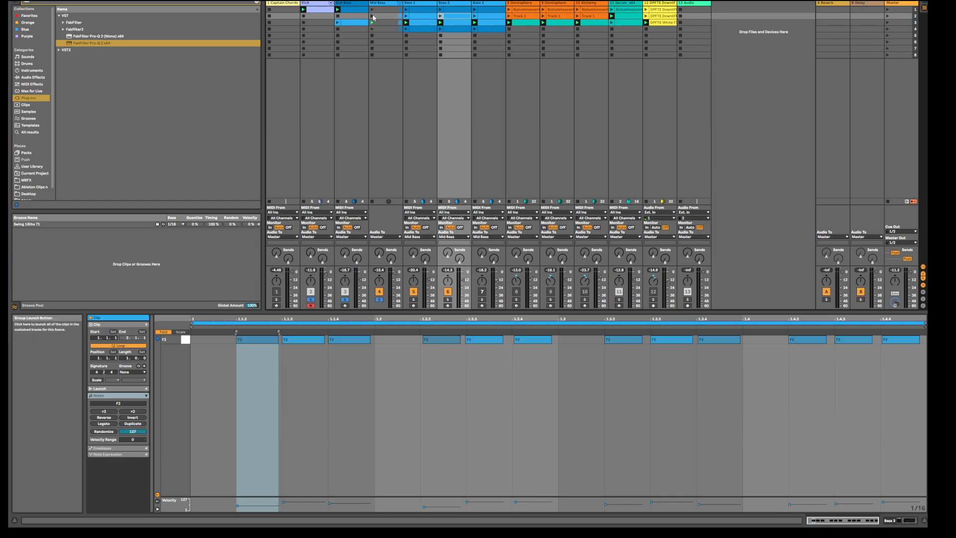
click(414, 23)
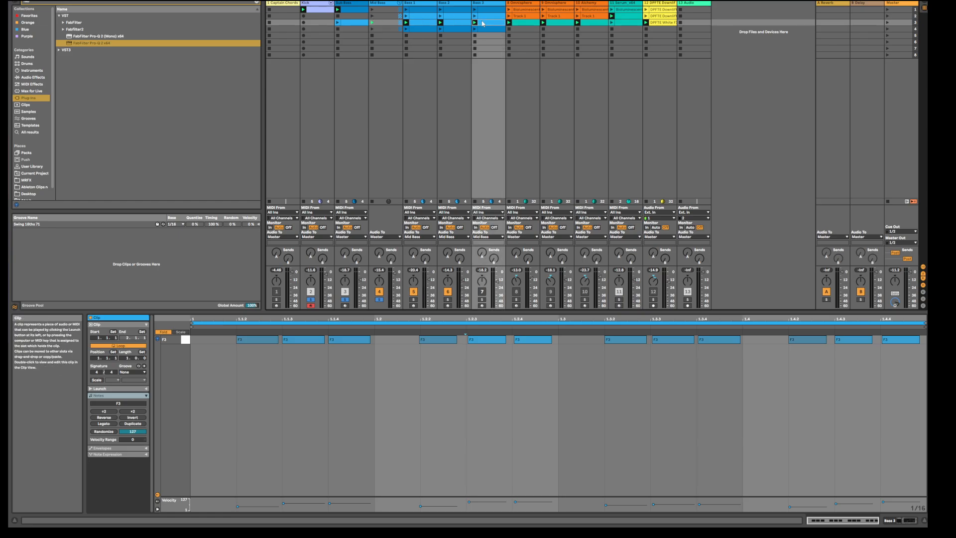
click(482, 29)
click(484, 18)
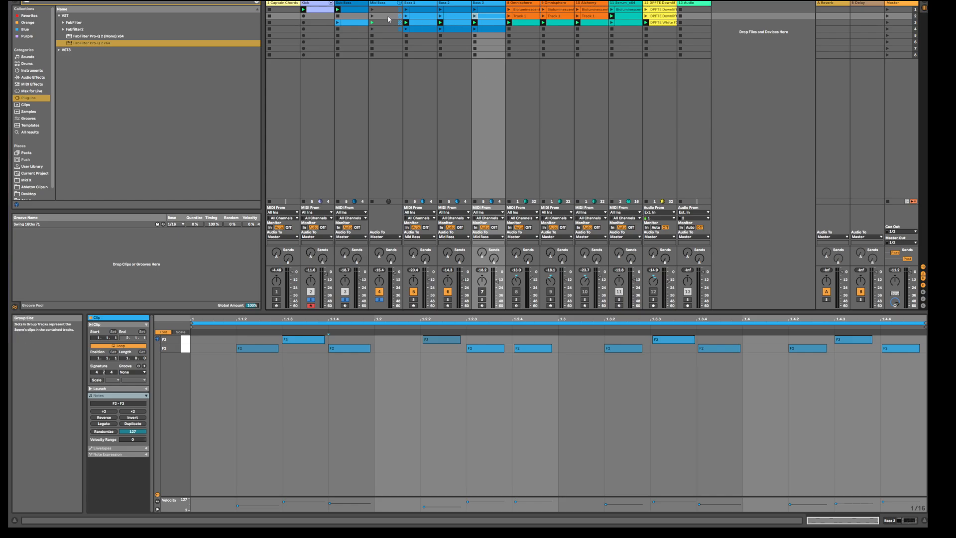
click(416, 18)
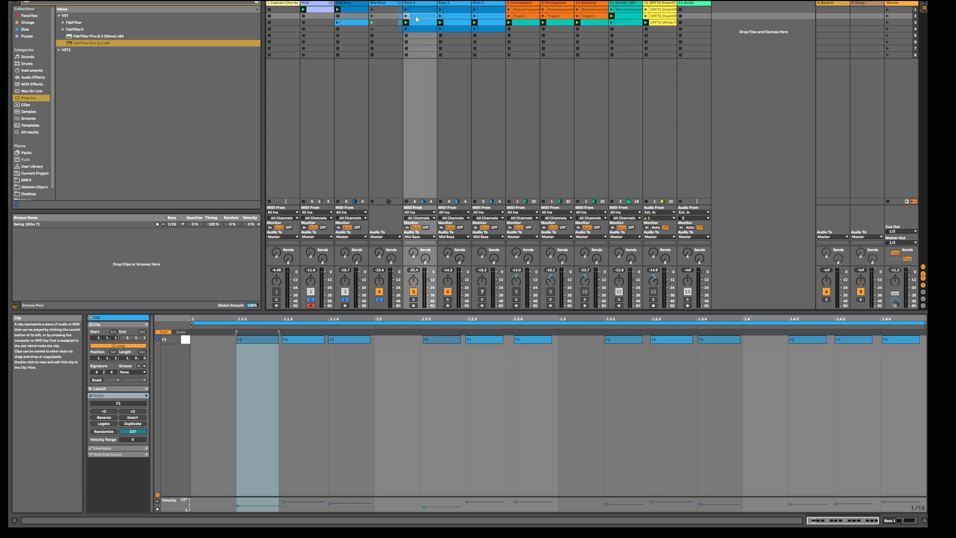
Step: Audition the Mid Bass group's second and third clip rows against the kick and sub bass, and show the group's device chain
click(373, 18)
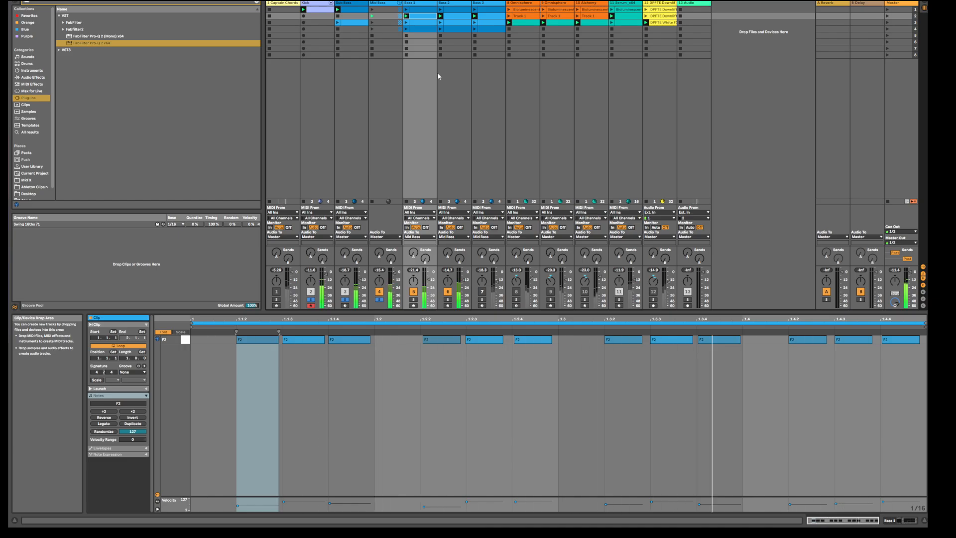
click(372, 23)
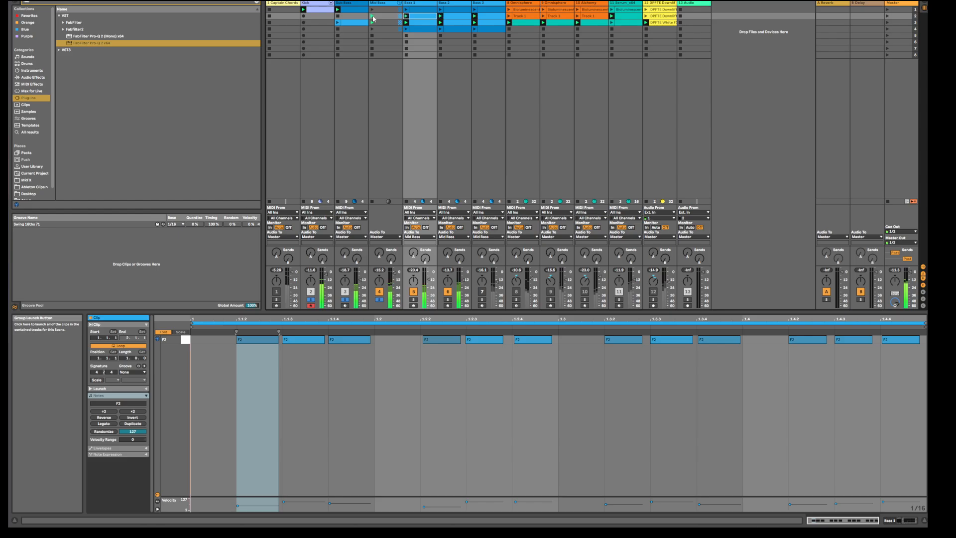
double_click(386, 4)
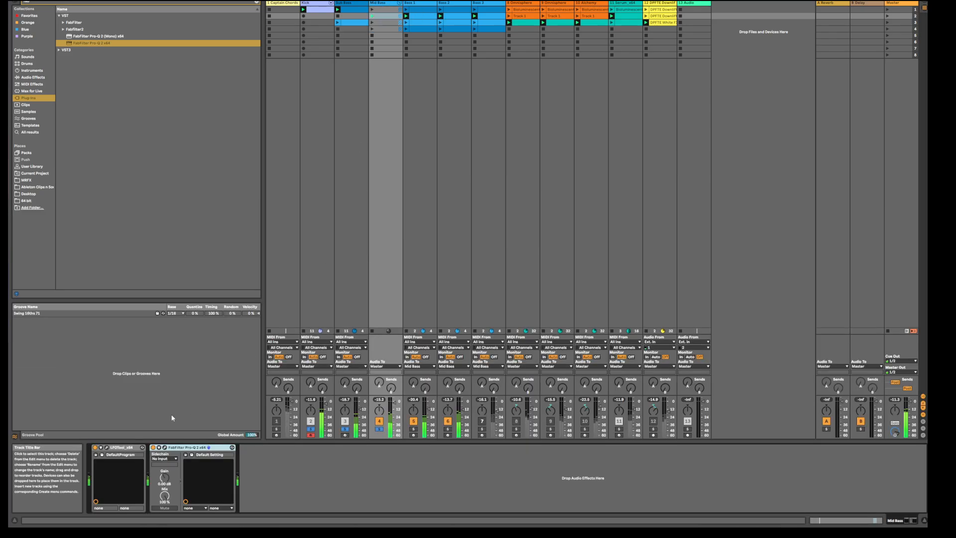
Step: Load the Low Cut preset in the Mid Bass group's Pro-Q 2 and set it to about 117 Hz with a 24 dB/oct slope
click(165, 448)
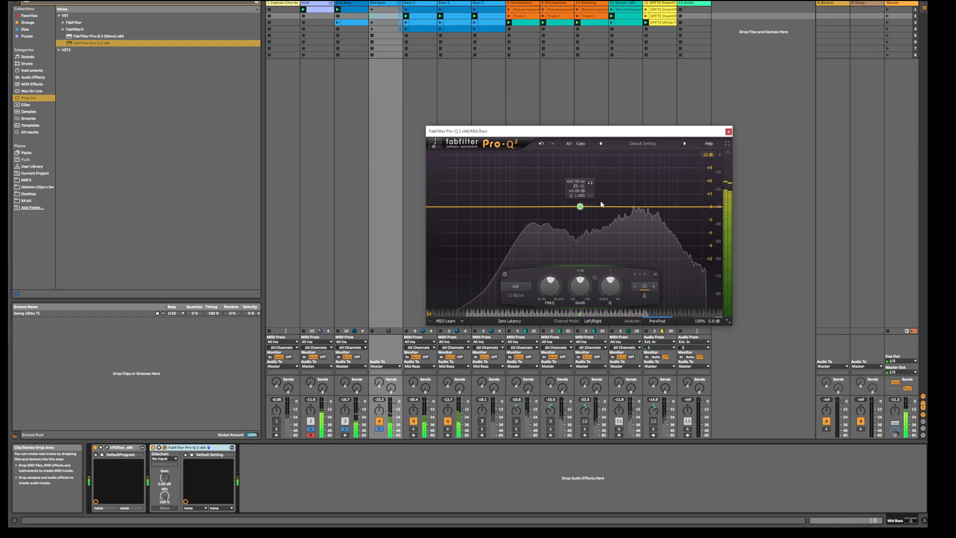
click(642, 144)
click(633, 287)
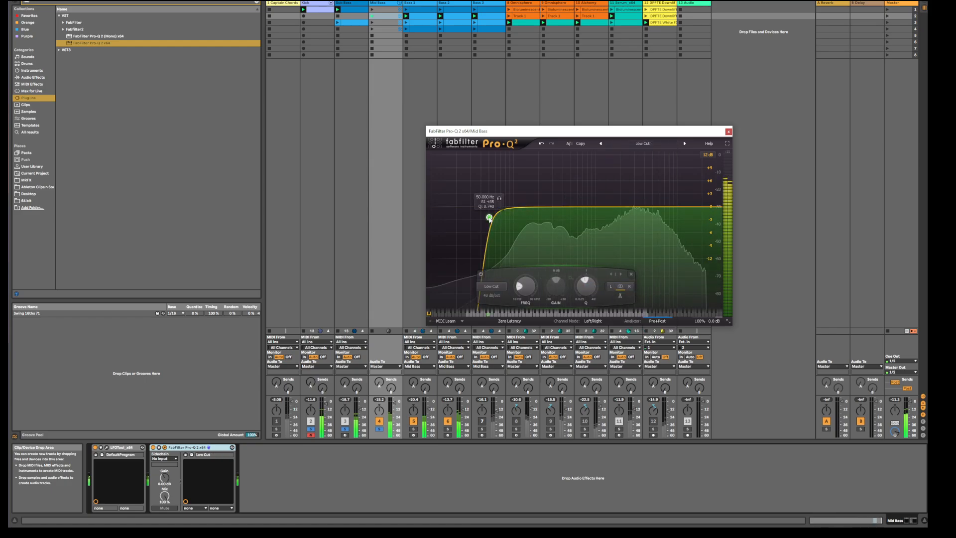
drag(486, 215, 519, 214)
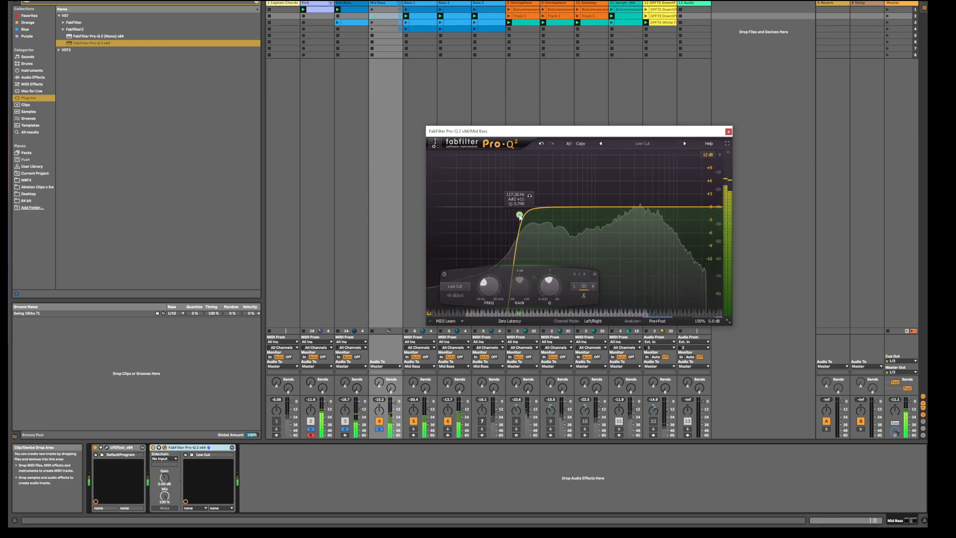
click(460, 296)
click(472, 328)
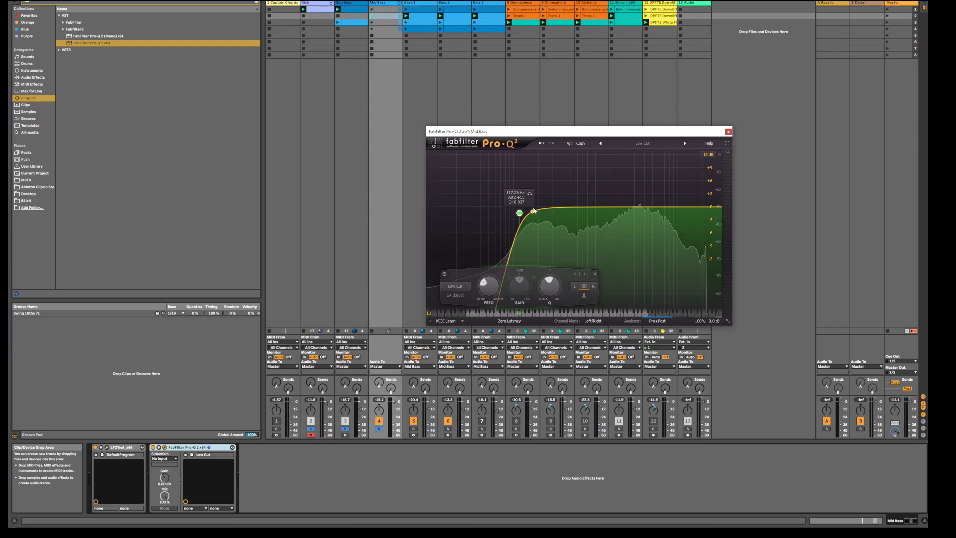
Step: Add two gentle low and mid boosts and a slight cut near 20 kHz to the Mid Bass EQ curve, and close the plug-in window
mouse_move(537, 211)
mouse_down()
mouse_move(560, 188)
mouse_move(545, 198)
mouse_up()
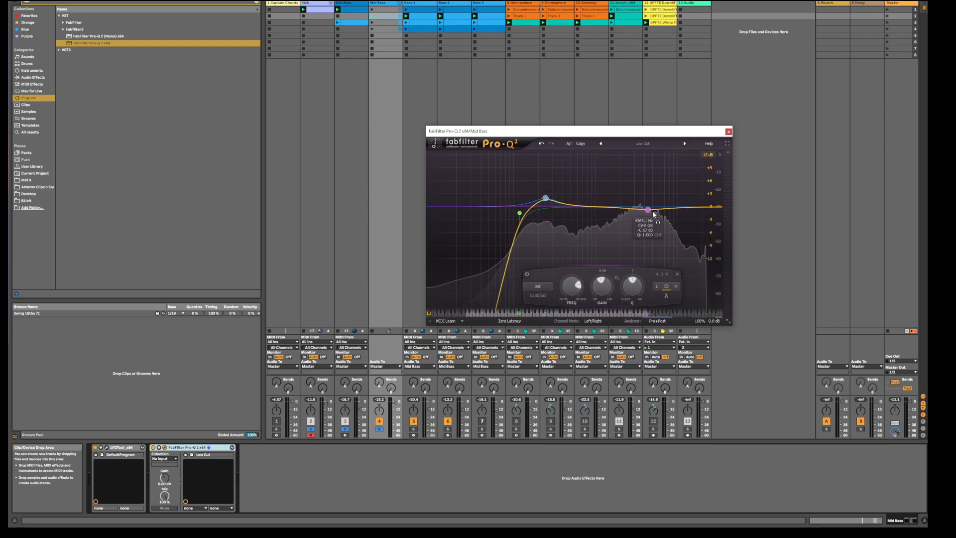
drag(672, 206, 702, 215)
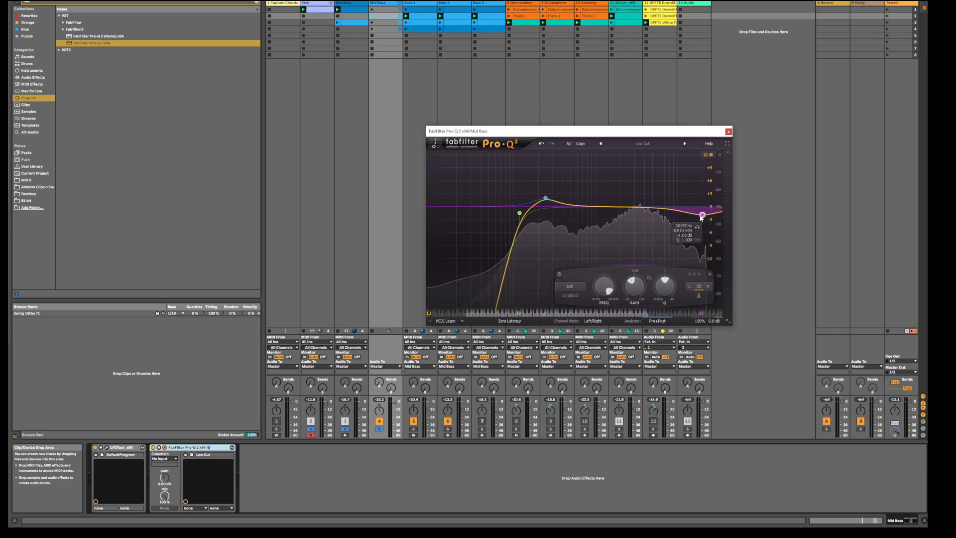
click(577, 204)
drag(551, 200, 588, 208)
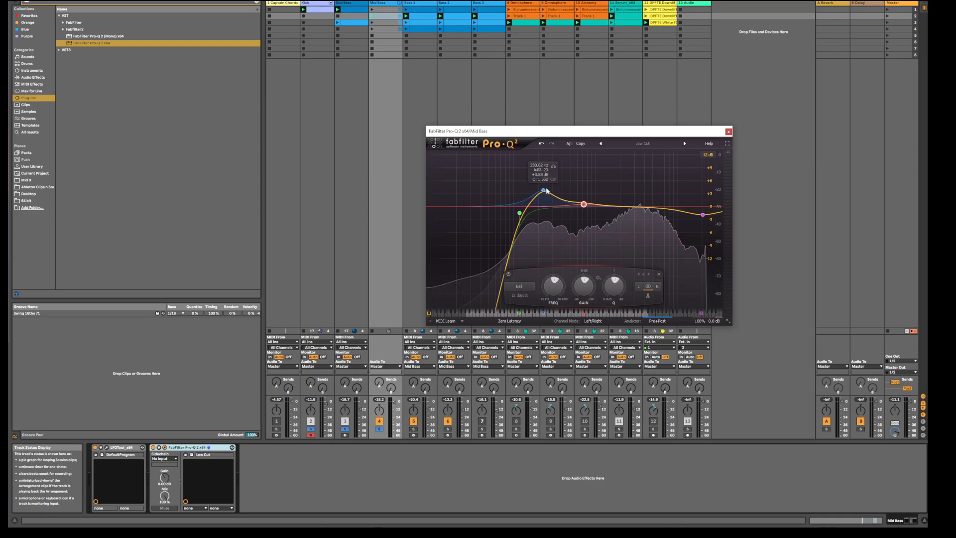
drag(543, 191, 541, 207)
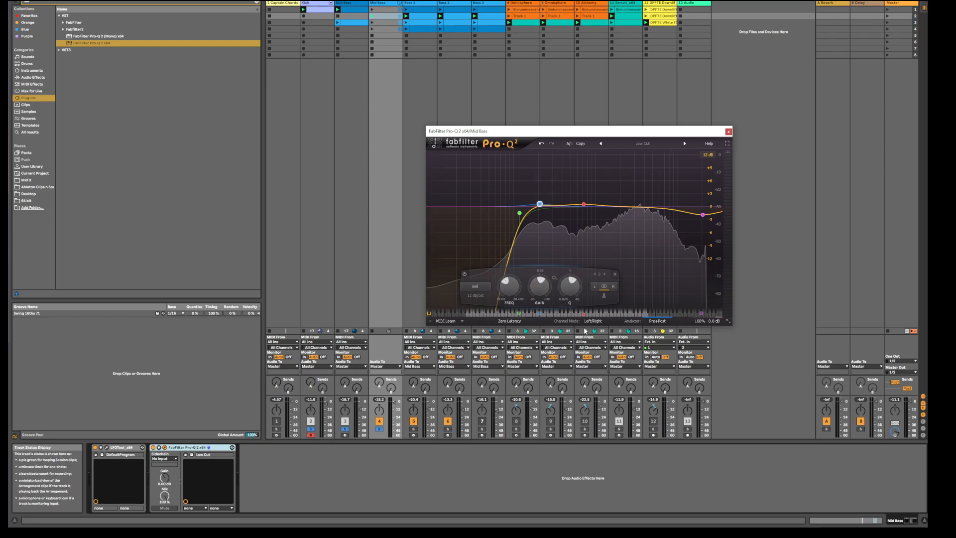
click(728, 131)
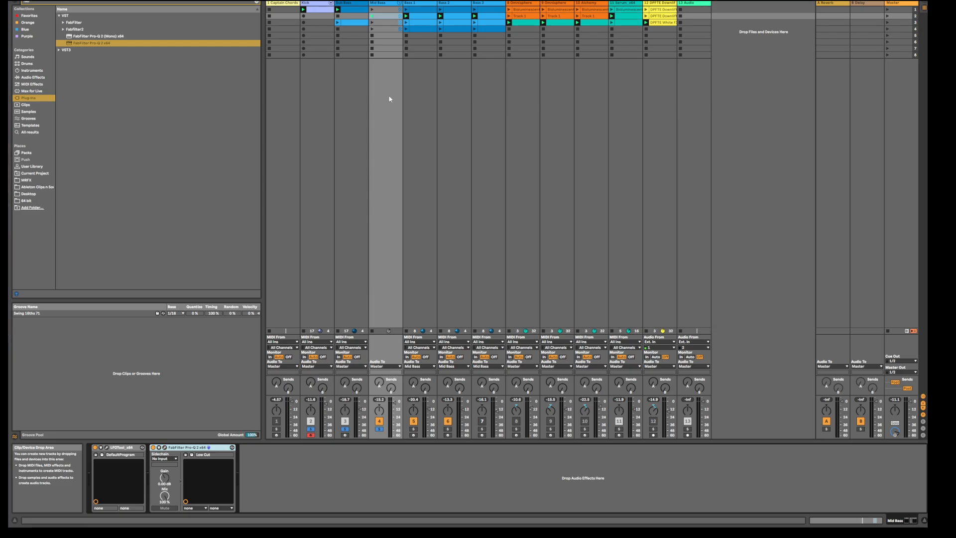
Step: Solo the Mid Bass group and audition the Bass 1 and Bass 2 layers separately and together
key(space)
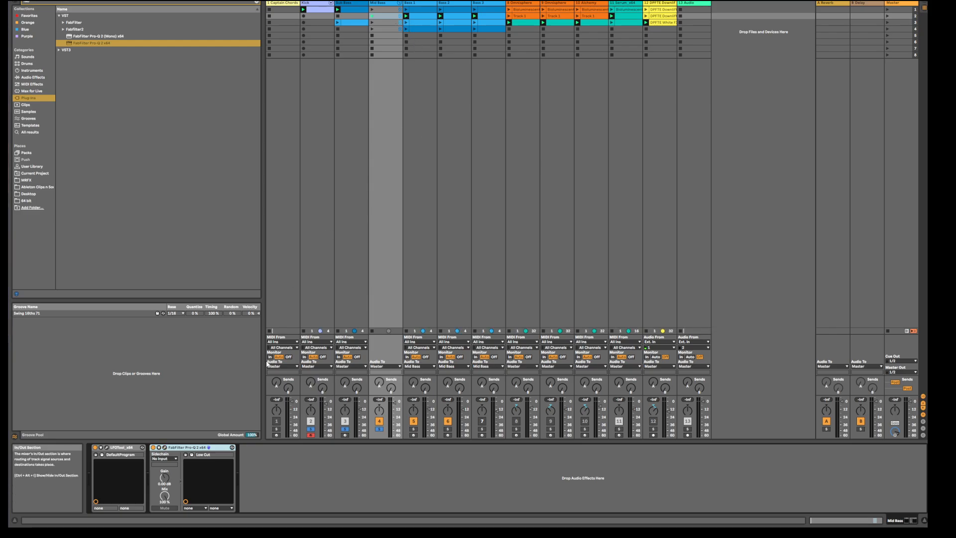
click(379, 429)
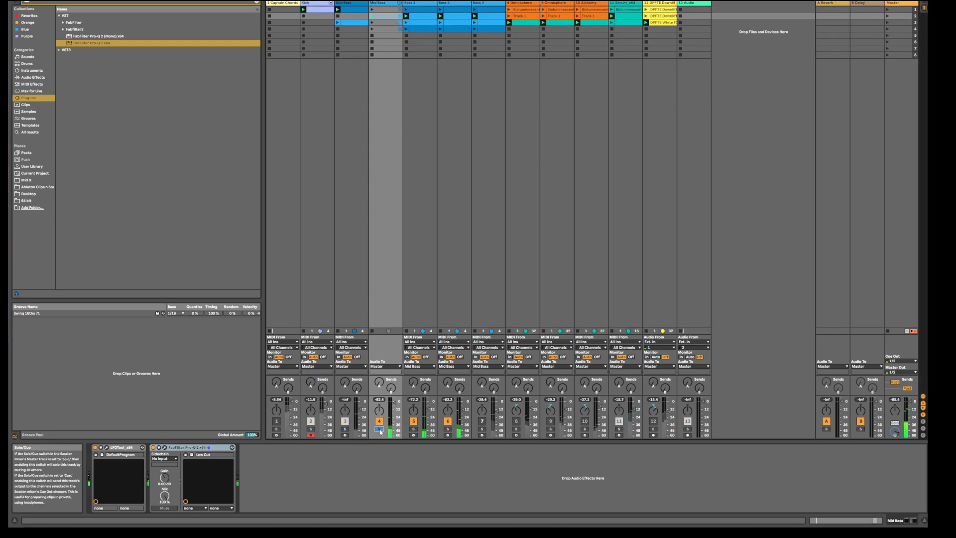
click(414, 429)
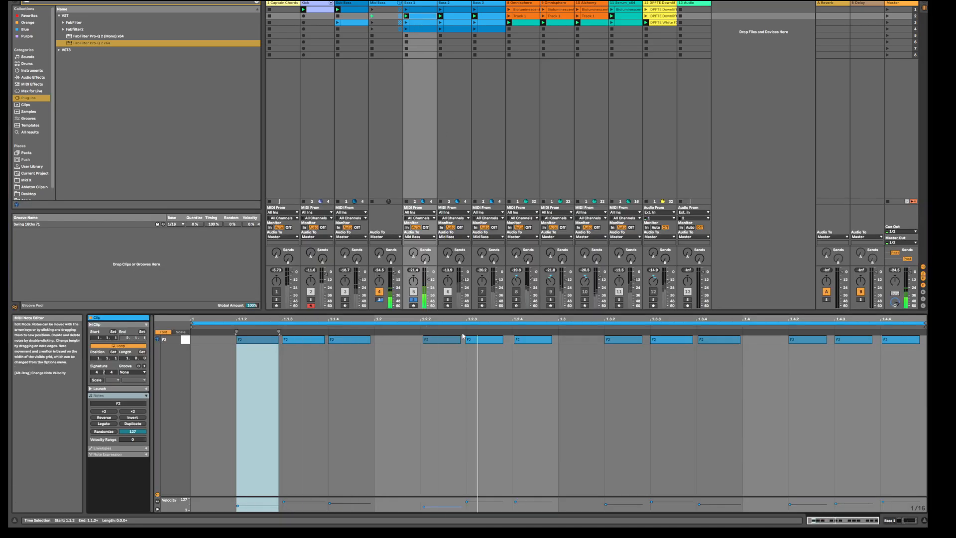
click(448, 301)
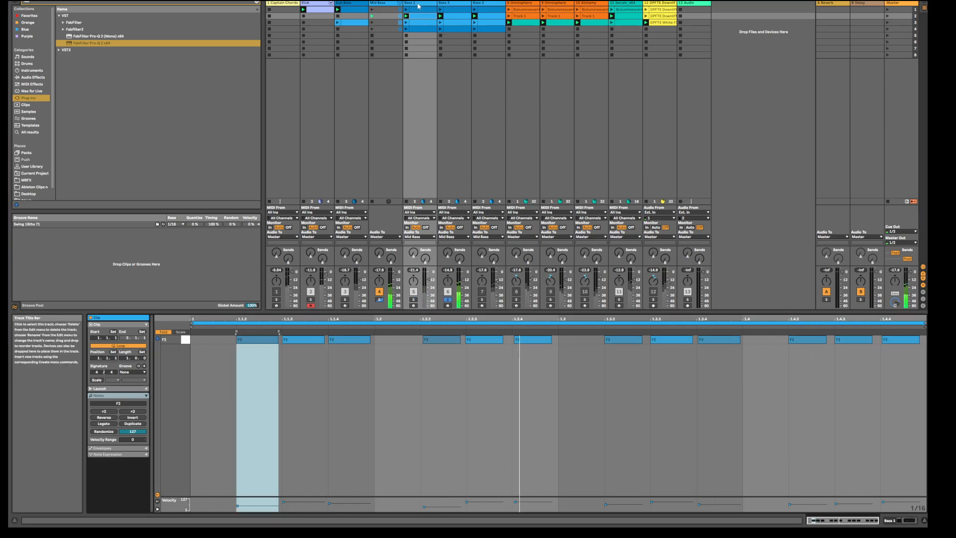
ctrl+click(412, 300)
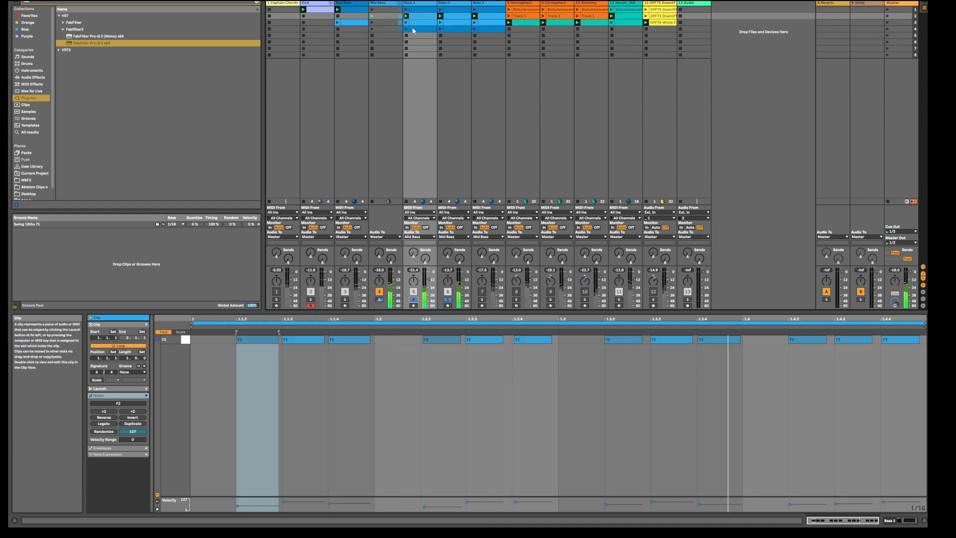
click(448, 300)
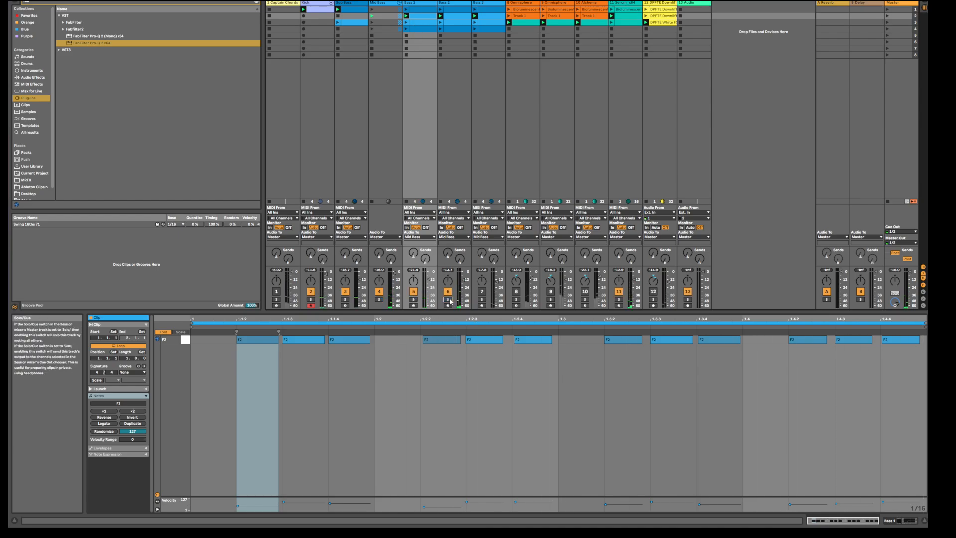
click(414, 299)
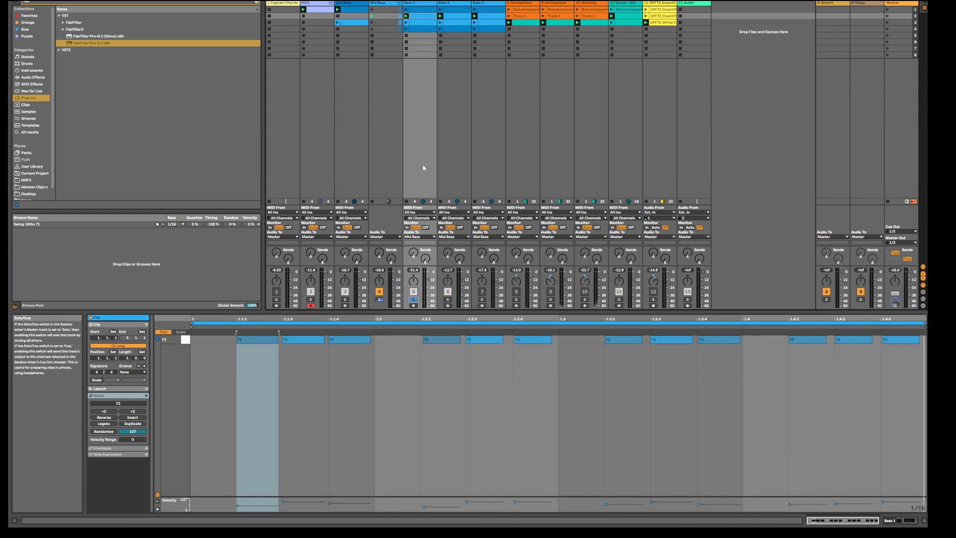
Step: Audition the third clips of Bass 1 and Bass 2, compare both layers soloed together, and solo the whole Mid Bass group
click(406, 22)
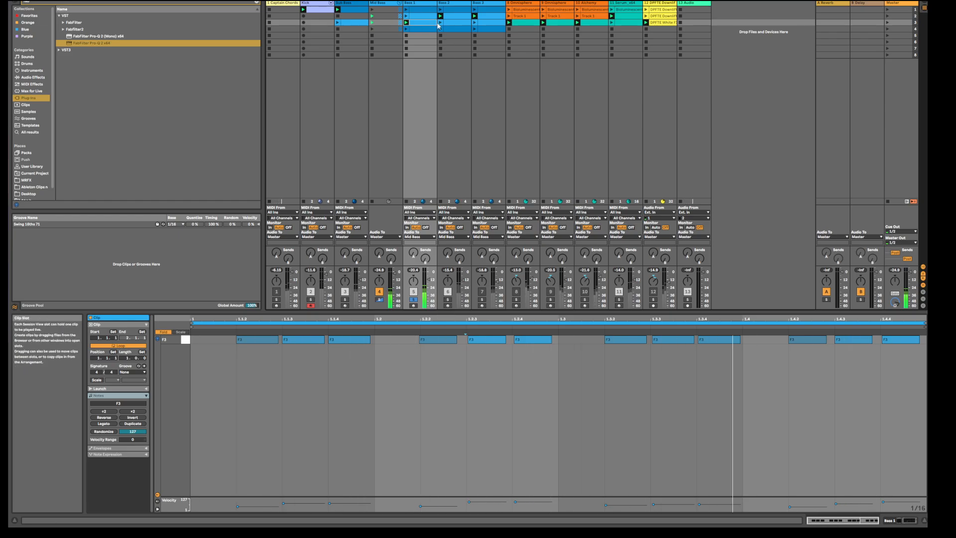
click(448, 300)
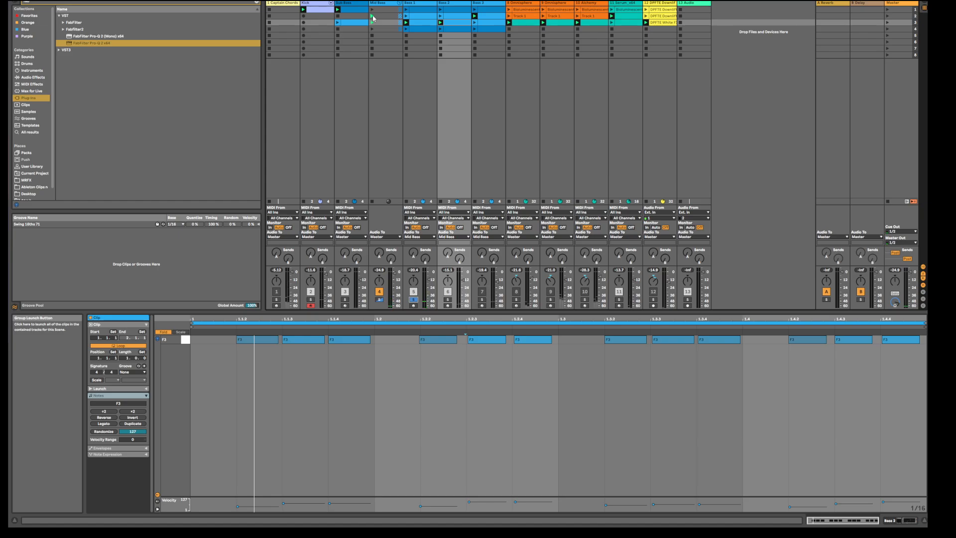
click(448, 299)
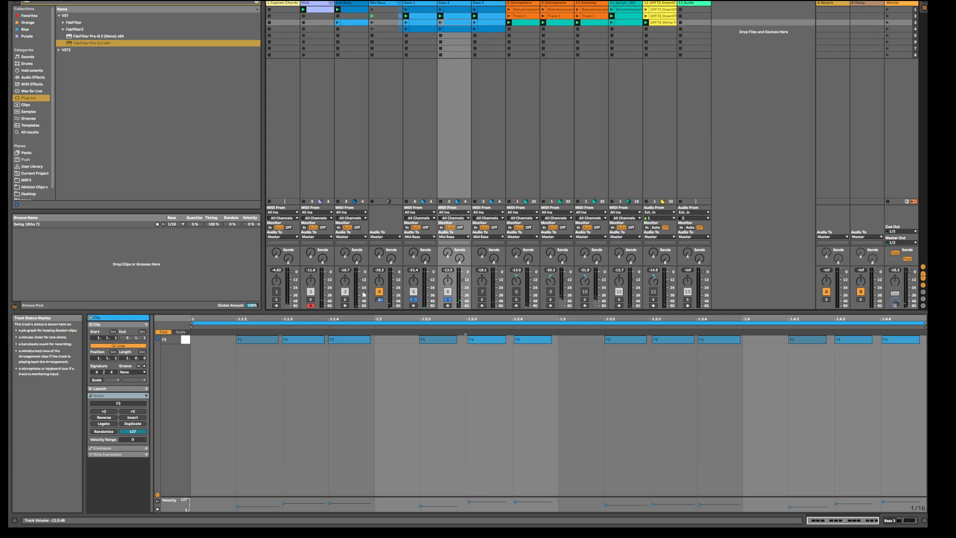
click(379, 299)
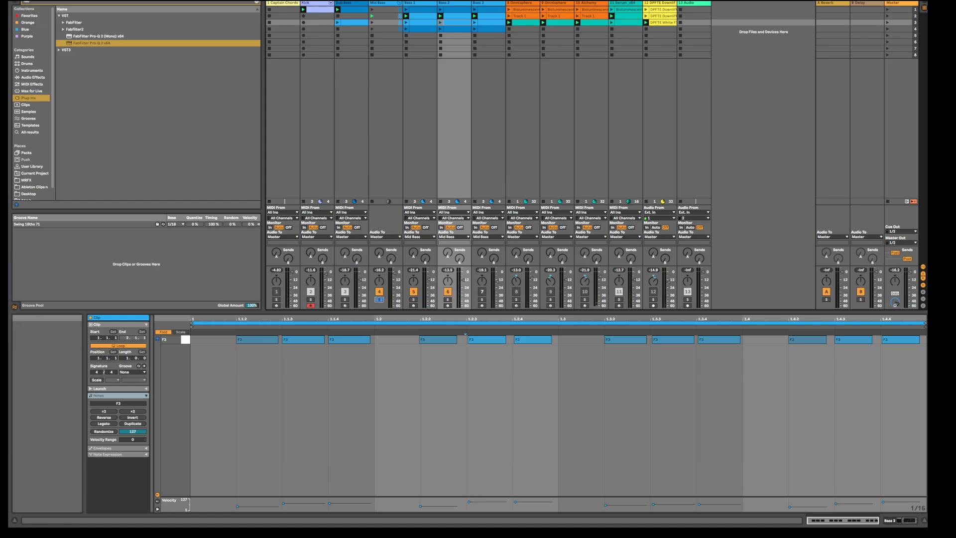
Step: Show the Serum lead track's devices, and solo it alone and with the Mid Bass group's second row of clips
double_click(627, 3)
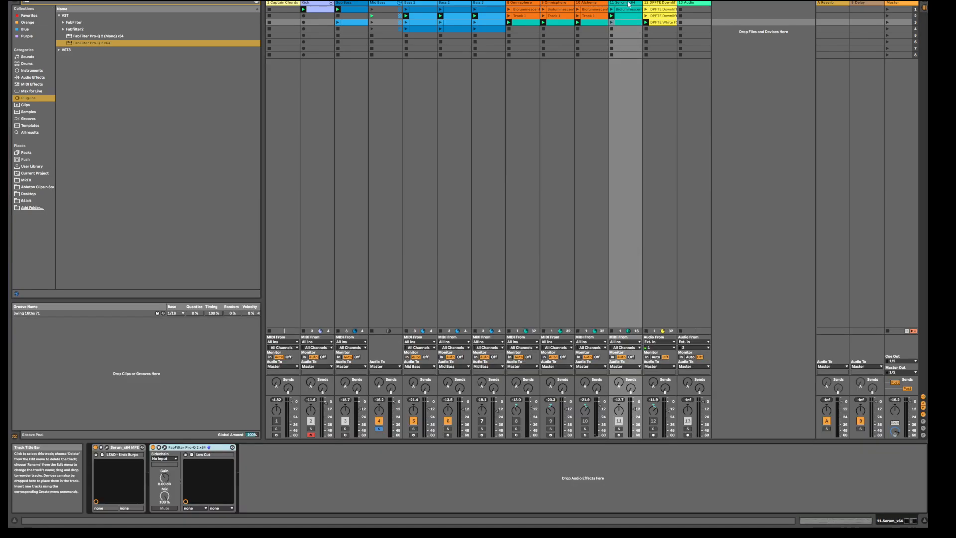
click(619, 428)
click(624, 18)
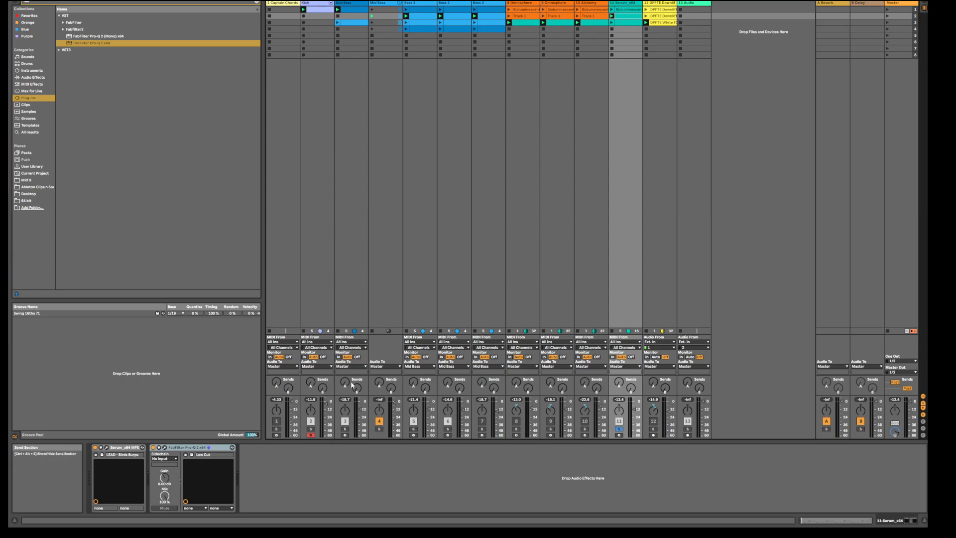
click(379, 429)
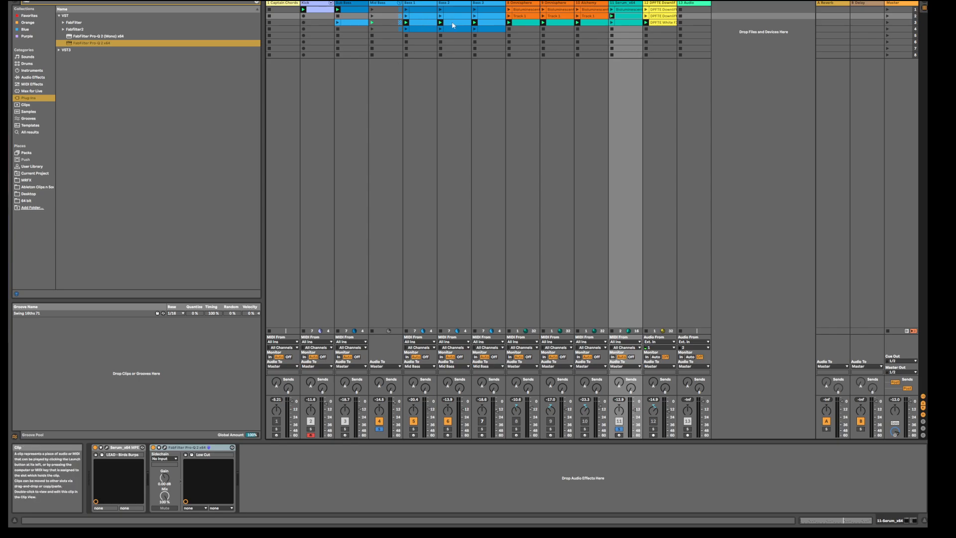
click(373, 19)
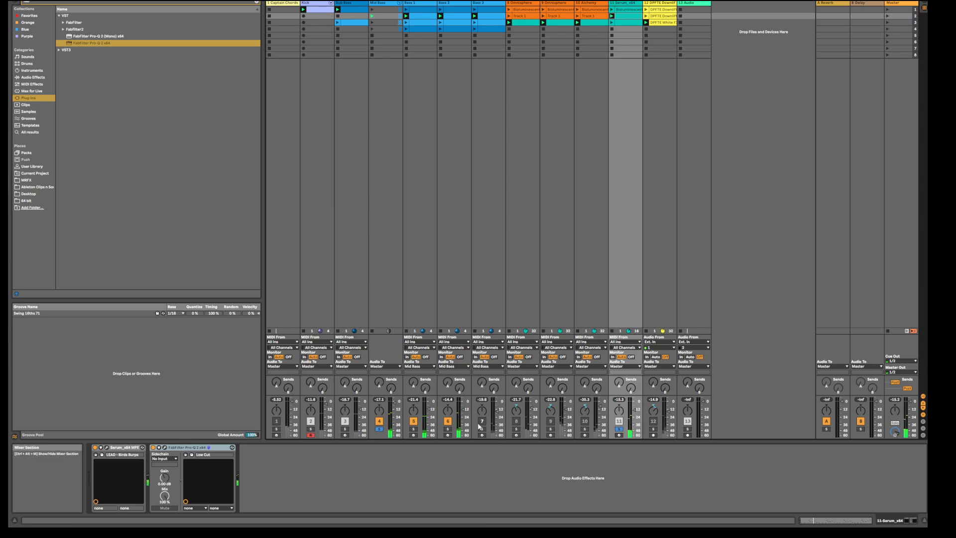
Step: Solo Bass 3, show the notes of its second clip, and activate the track within the soloed Mid Bass group
click(487, 17)
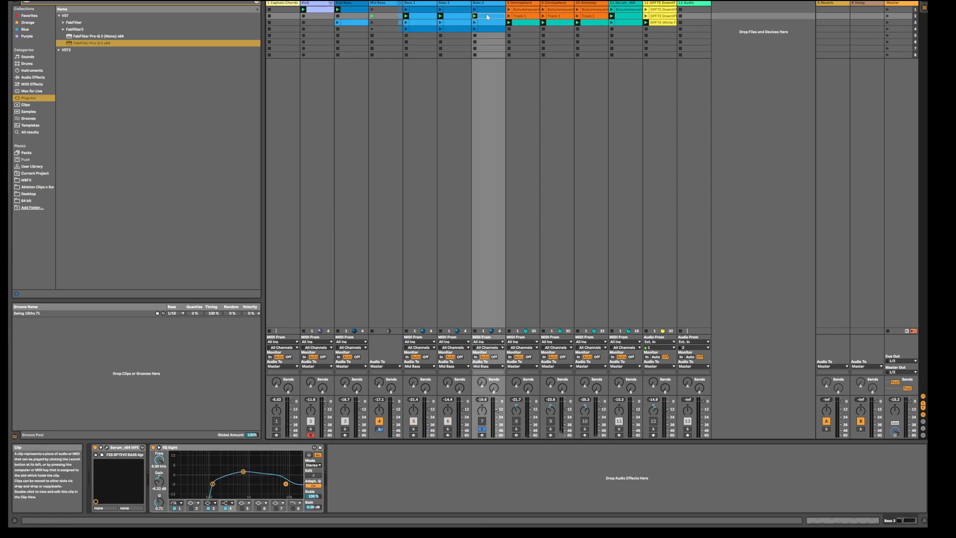
double_click(487, 16)
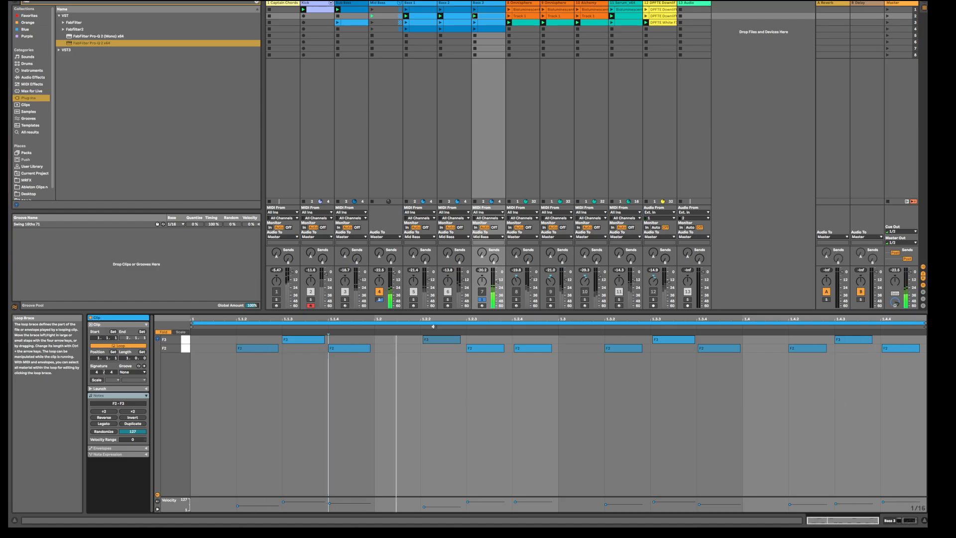
click(380, 300)
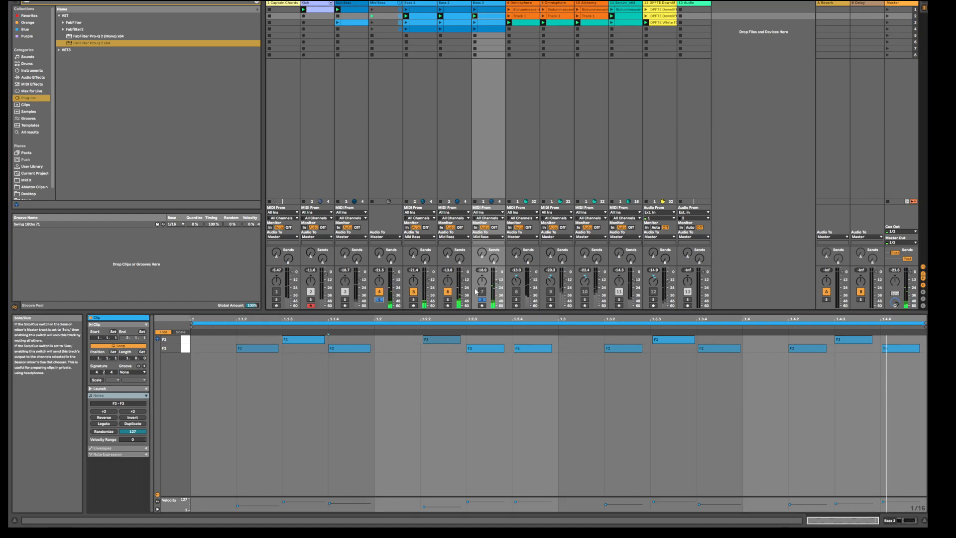
click(482, 292)
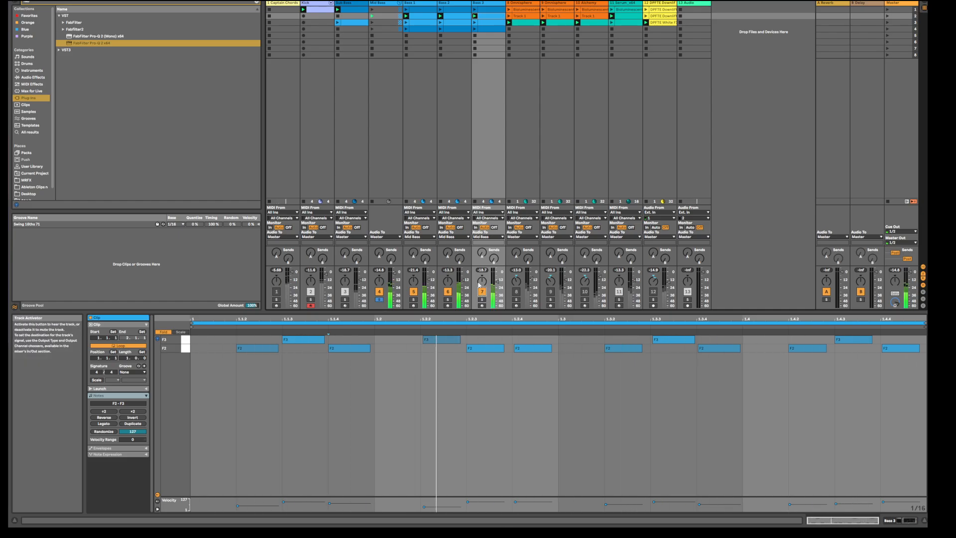
Step: Show the Bass 3 device chain and unsolo the Mid Bass group to hear Bass 3 in the full mix
key(shift+Tab)
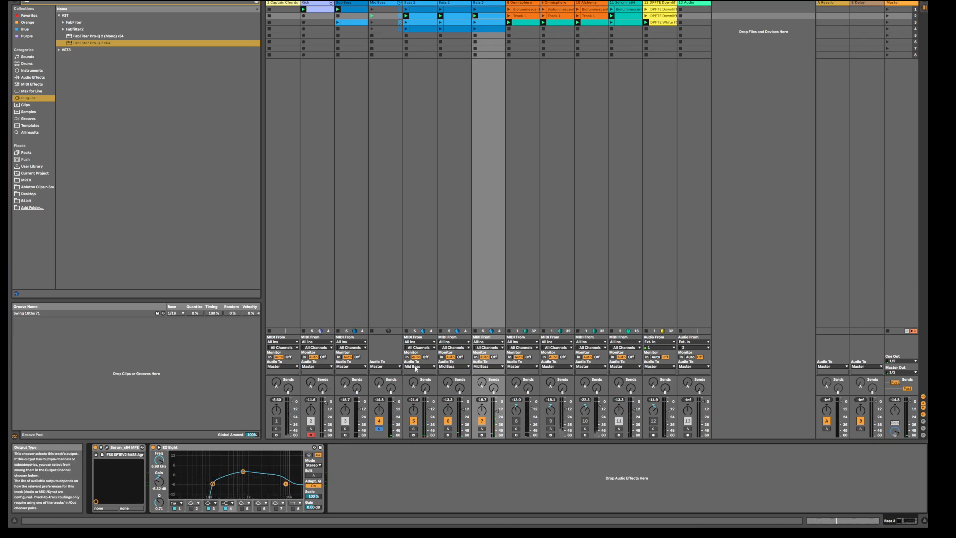
click(380, 429)
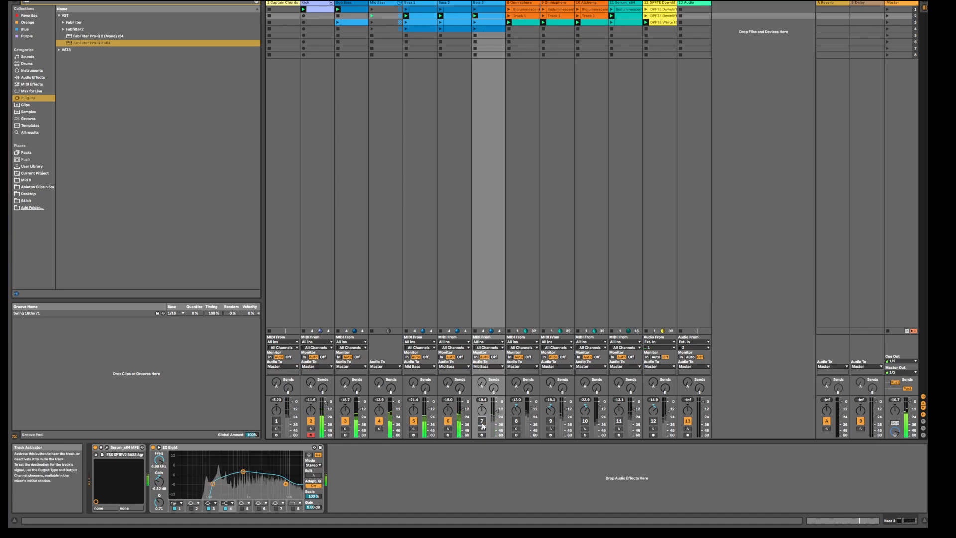
click(488, 9)
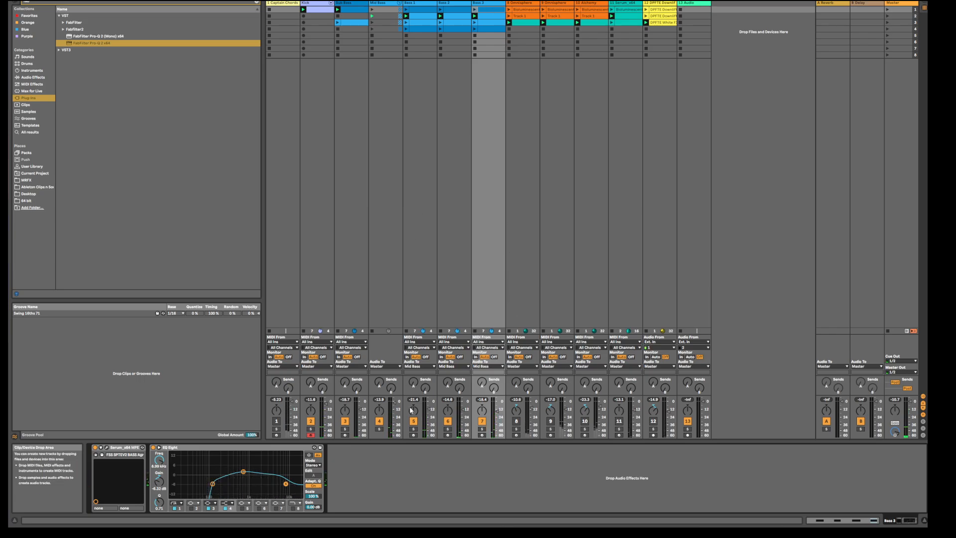
Step: Solo the Bass 1, Bass 2 and Bass 3 layers in turn to compare their sounds with the full mix
click(413, 429)
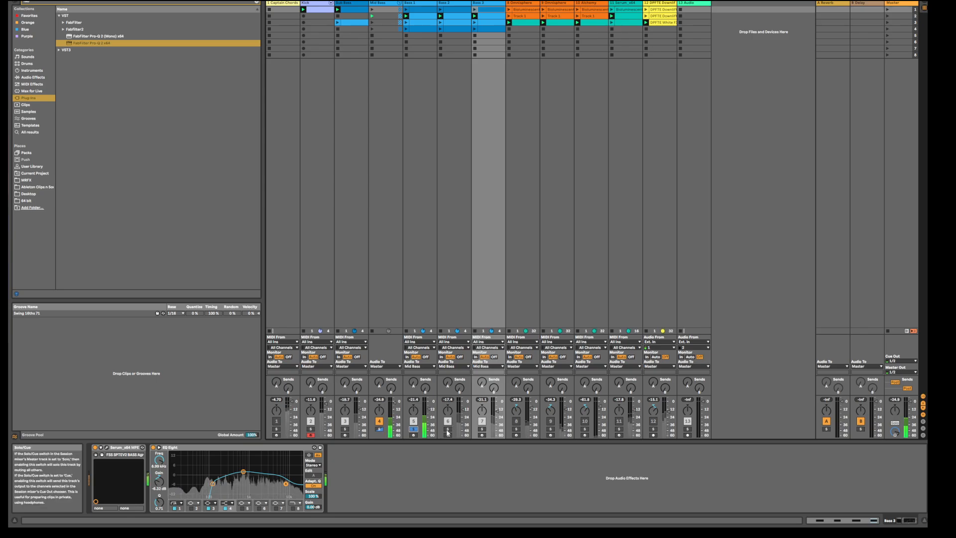
click(482, 429)
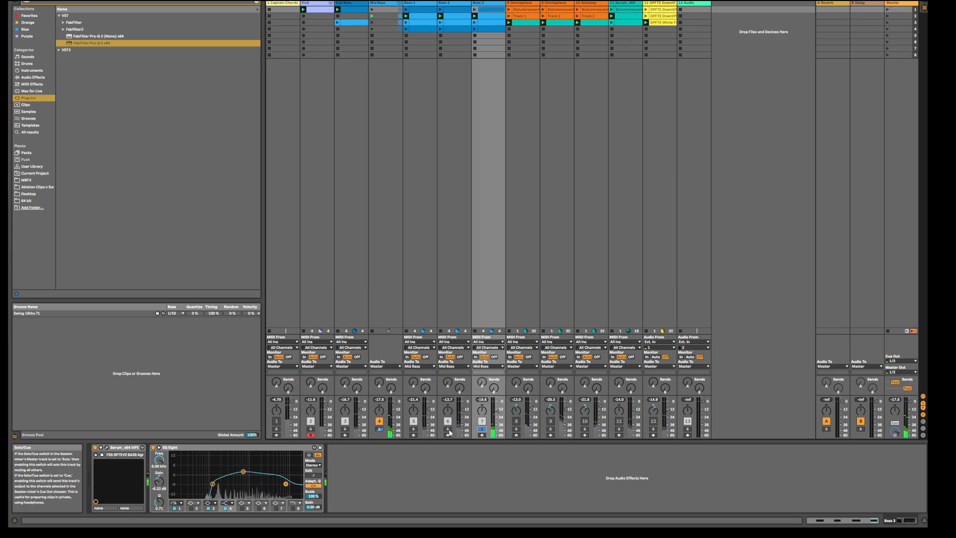
click(448, 429)
ctrl+click(482, 429)
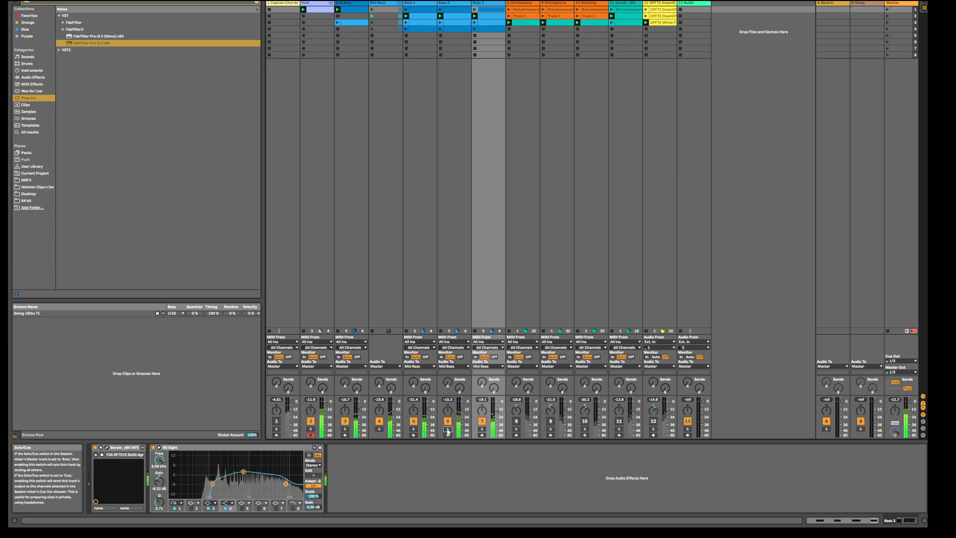
click(482, 430)
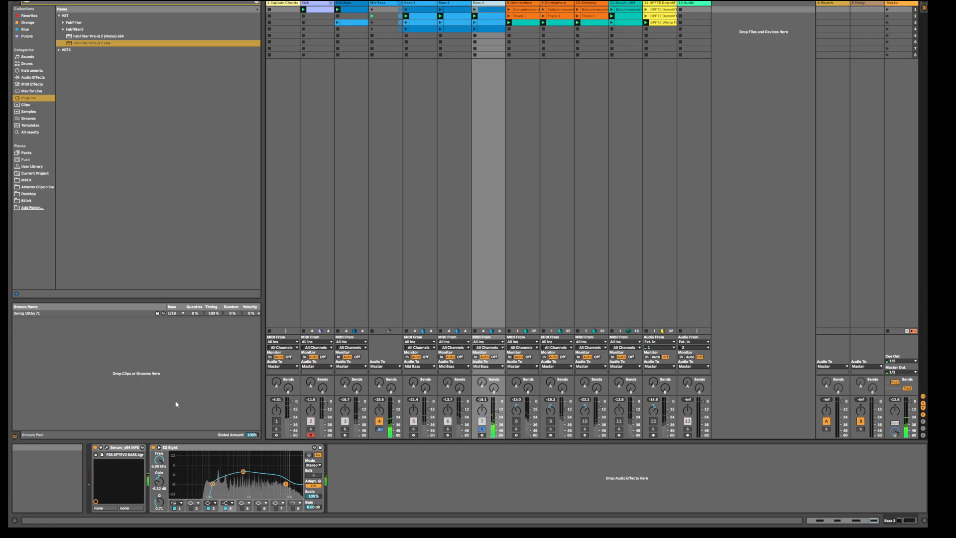
Step: Open Serum on Bass 3, check its Splice preset folder, and step through the presets to FSS_SPTEV2_BASS_Technotize
click(107, 448)
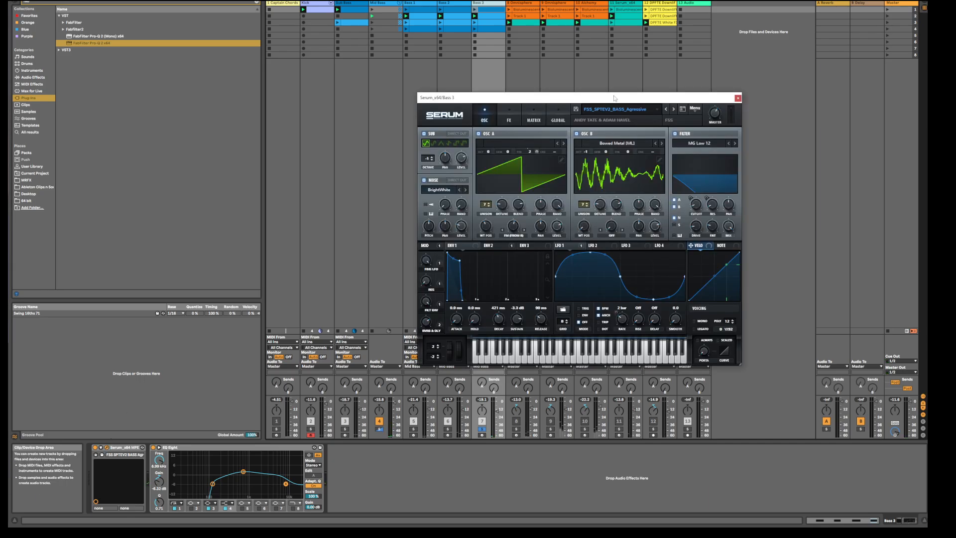
click(619, 110)
mouse_move(617, 182)
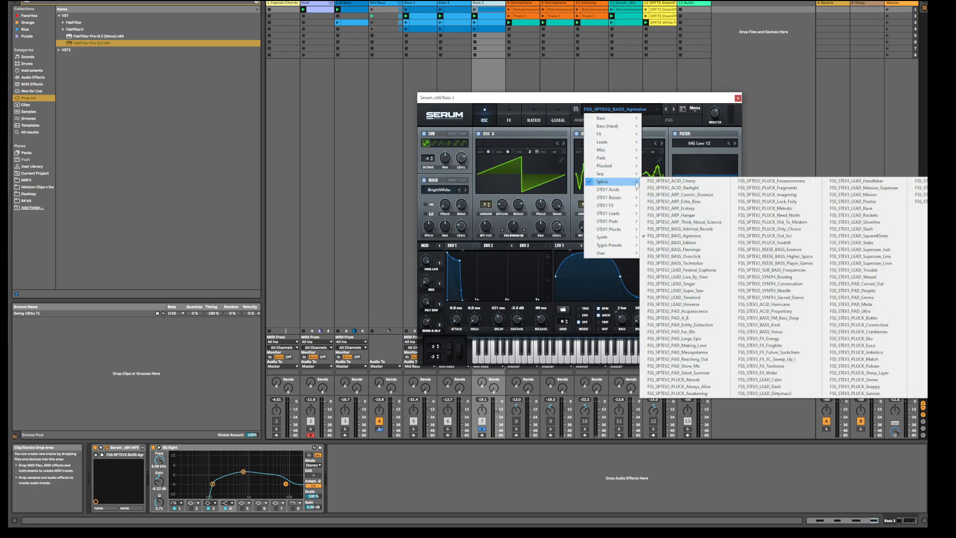
click(628, 101)
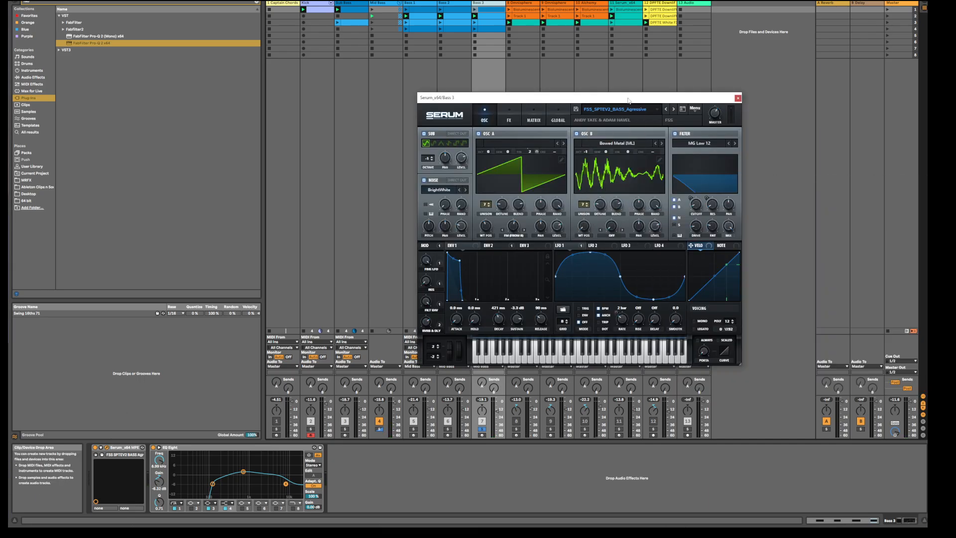
click(674, 109)
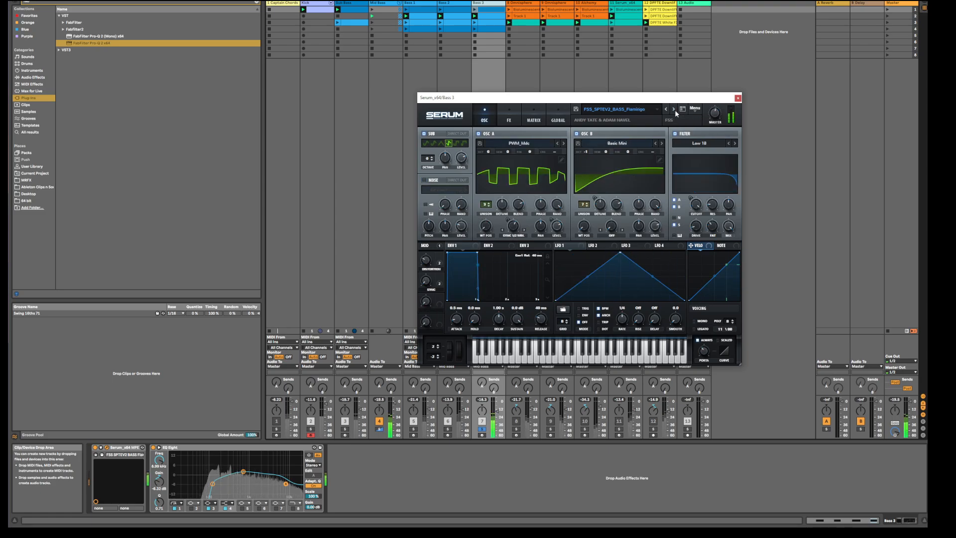
click(674, 110)
click(674, 110)
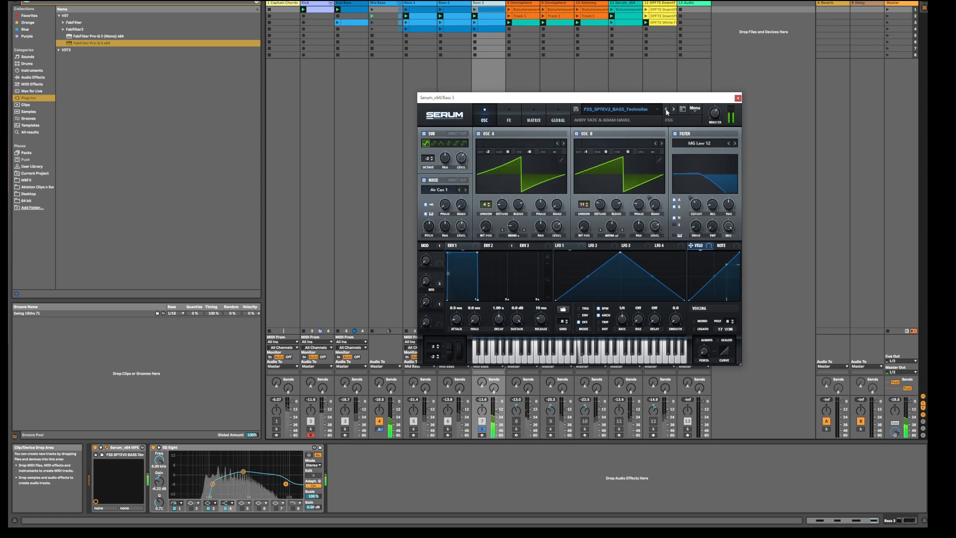
Step: Add Bass 2 and Bass 1 to the soloed Bass 3, and advance the Bass 3 preset to FSS_SPTEV2_LEAD_Festival_Euphoria
ctrl+click(447, 429)
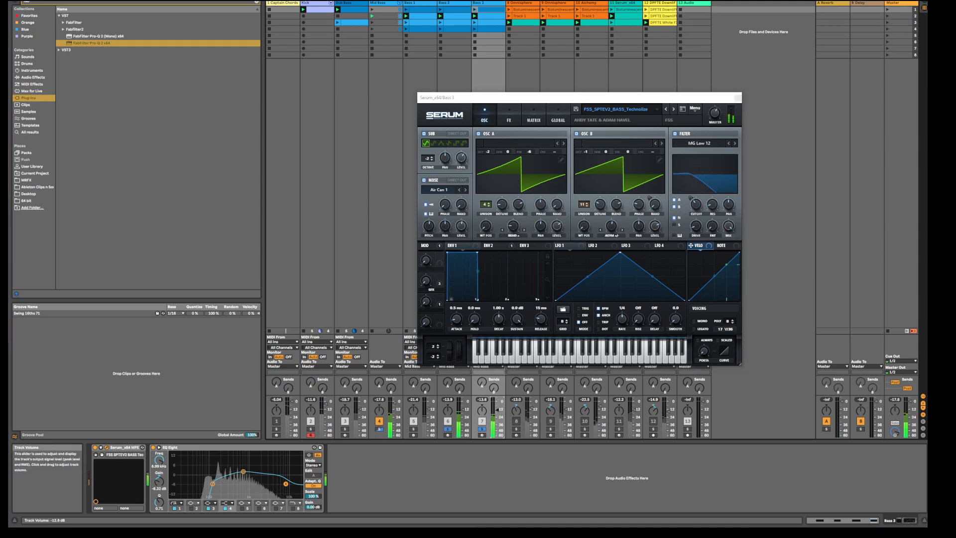
ctrl+click(414, 429)
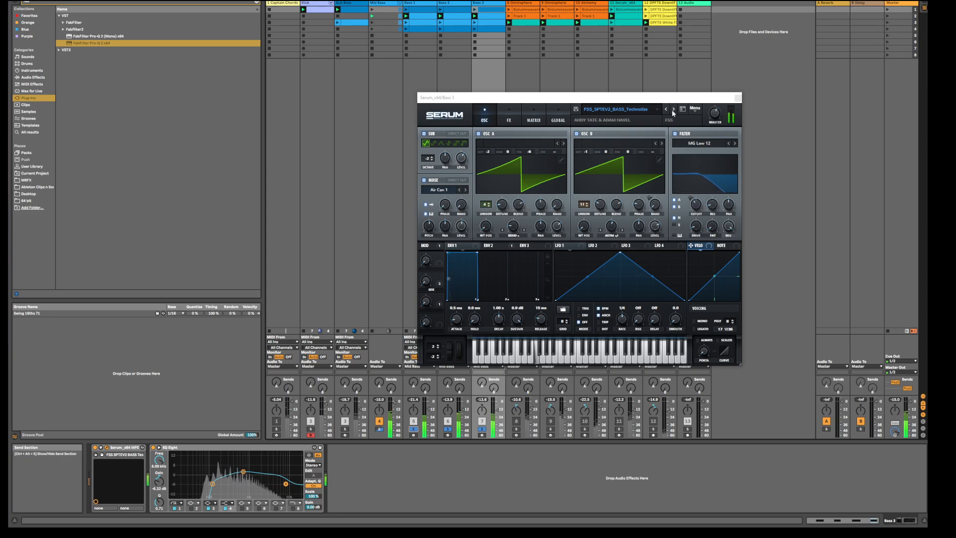
click(673, 109)
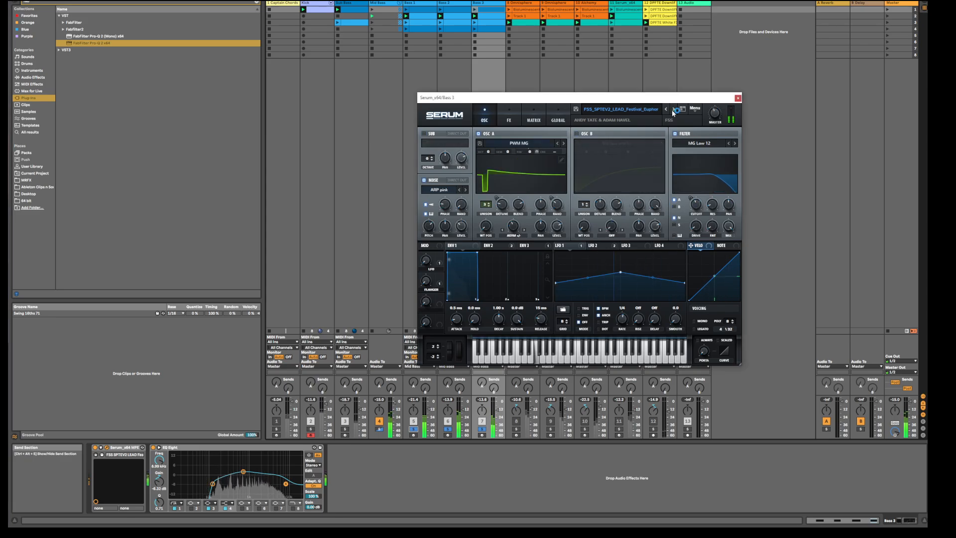
Step: Load the STEV1 Basses preset BASS - 220V in Bass 3's Serum and step forward to BASS - Chopped
click(621, 109)
mouse_move(630, 183)
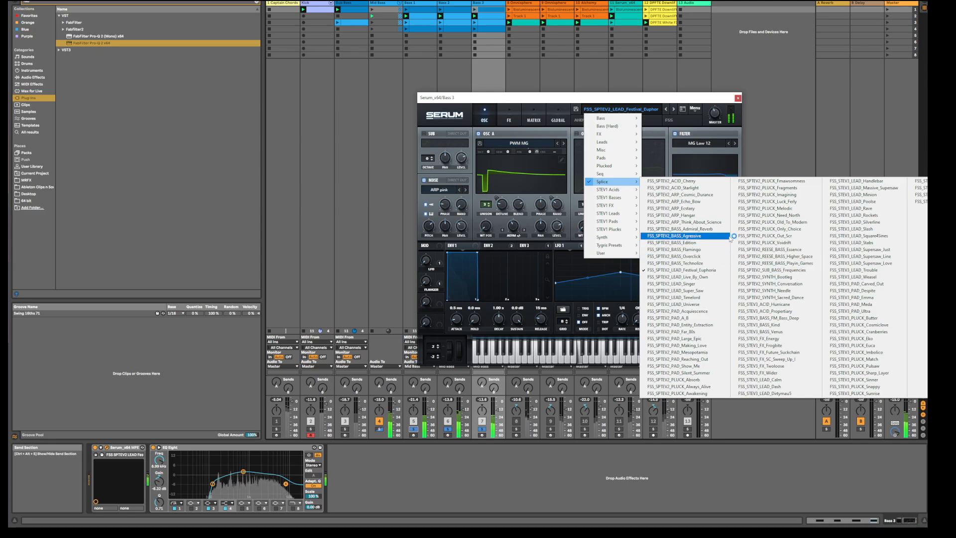
mouse_move(626, 231)
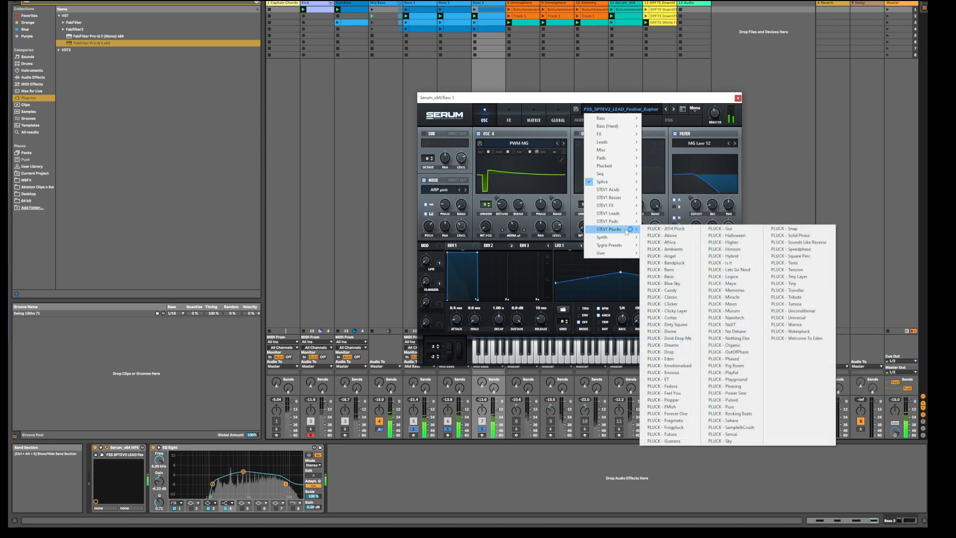
mouse_move(625, 198)
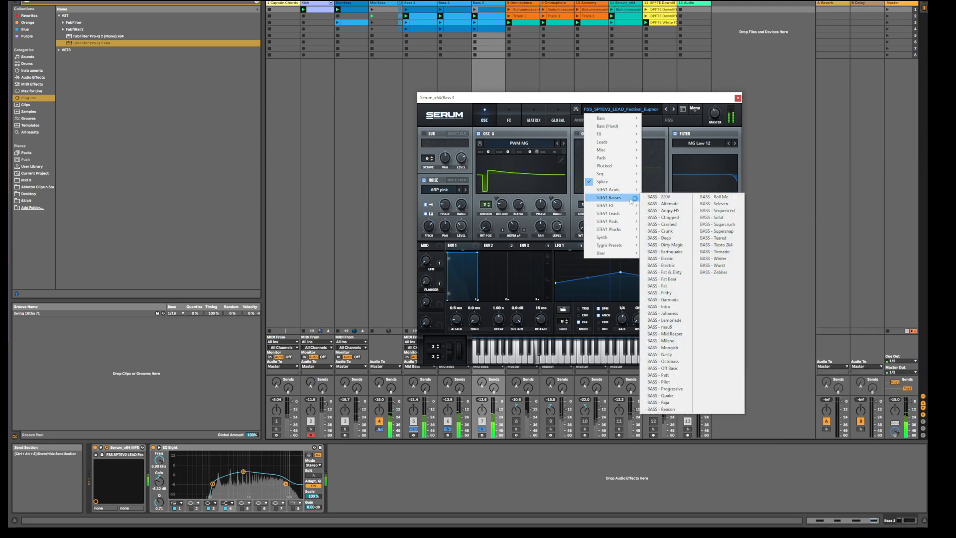
click(662, 197)
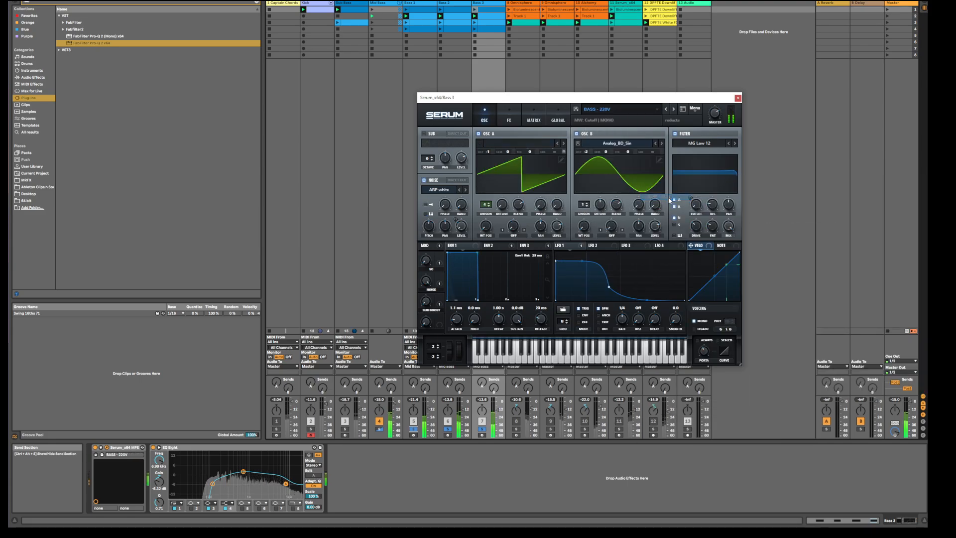
click(674, 109)
click(674, 110)
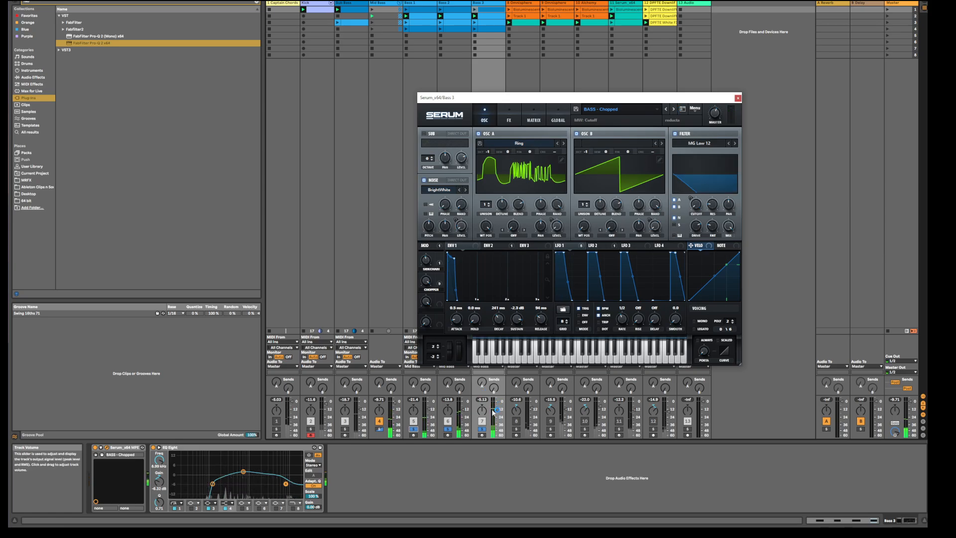
Step: Lower the Bass 3 track volume slightly and unsolo the Mid Bass group to hear the full mix
drag(497, 410, 497, 411)
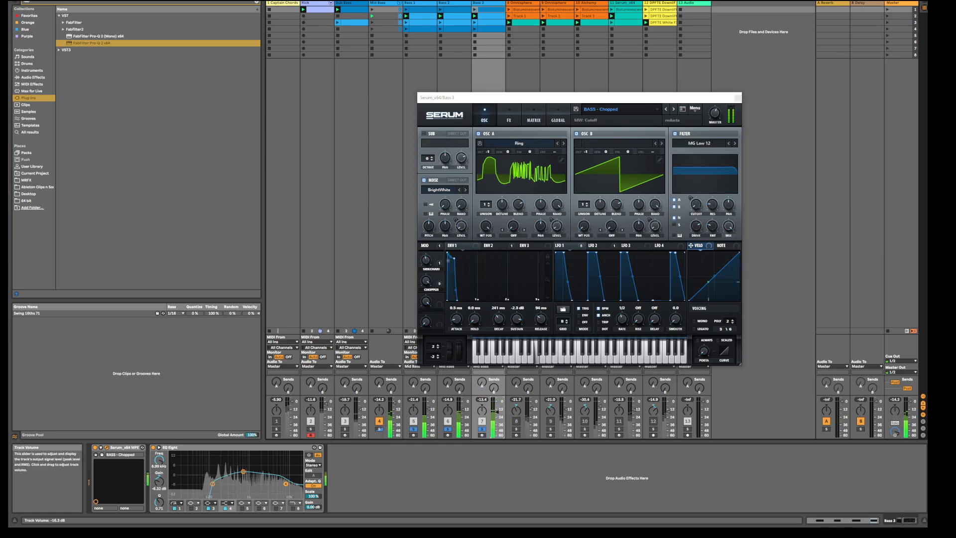
drag(496, 411, 497, 413)
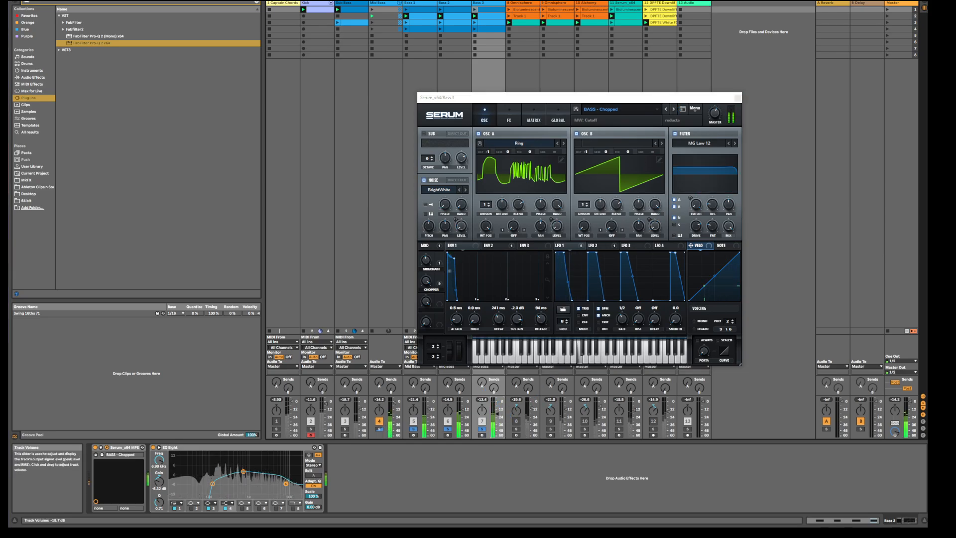
click(379, 429)
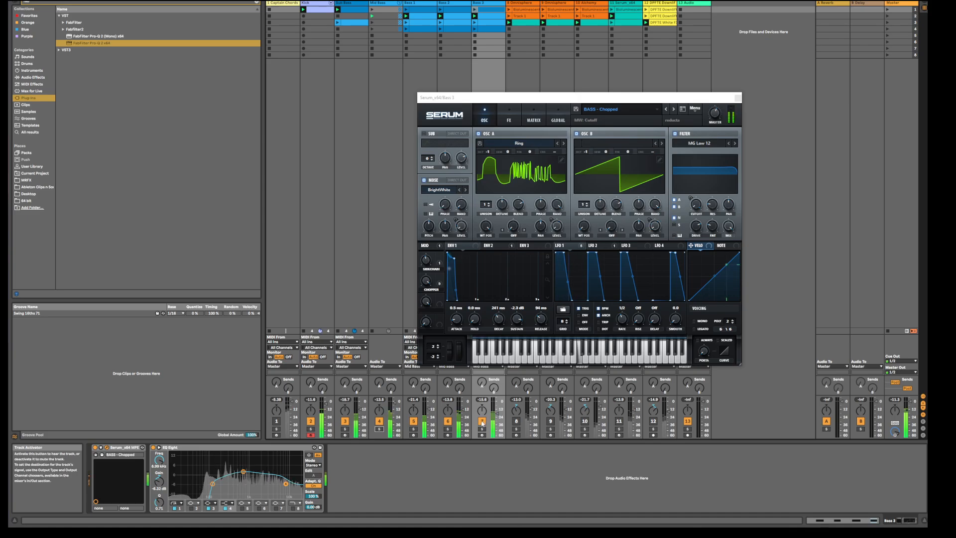
Step: Advance the Bass 3 preset to BASS - Crashed, toggle the track's activation to compare it in the mix, and close Serum
click(482, 423)
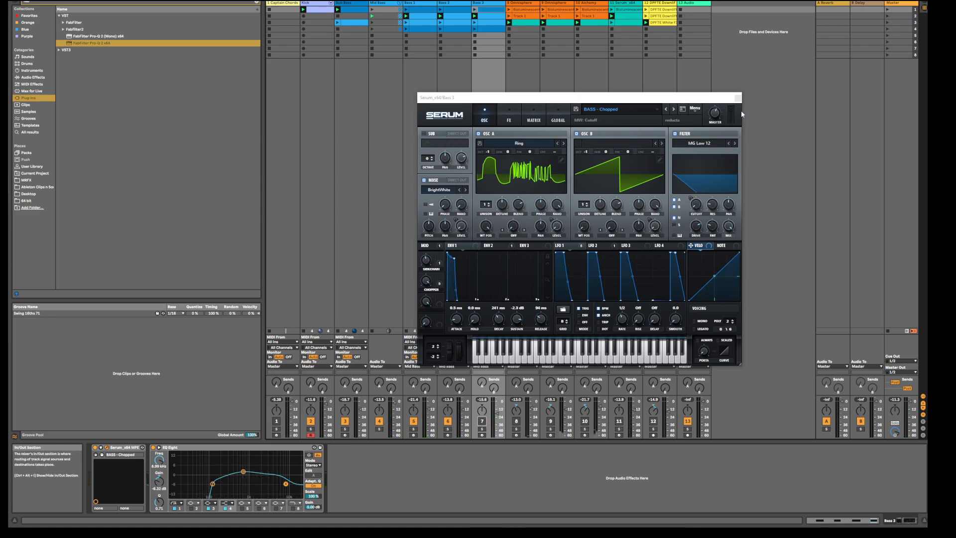
click(674, 109)
click(482, 422)
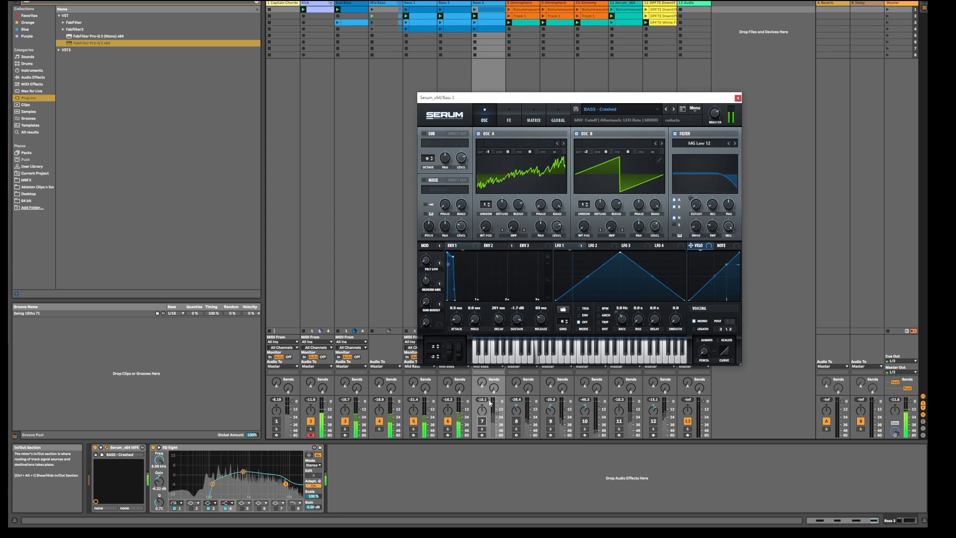
click(737, 97)
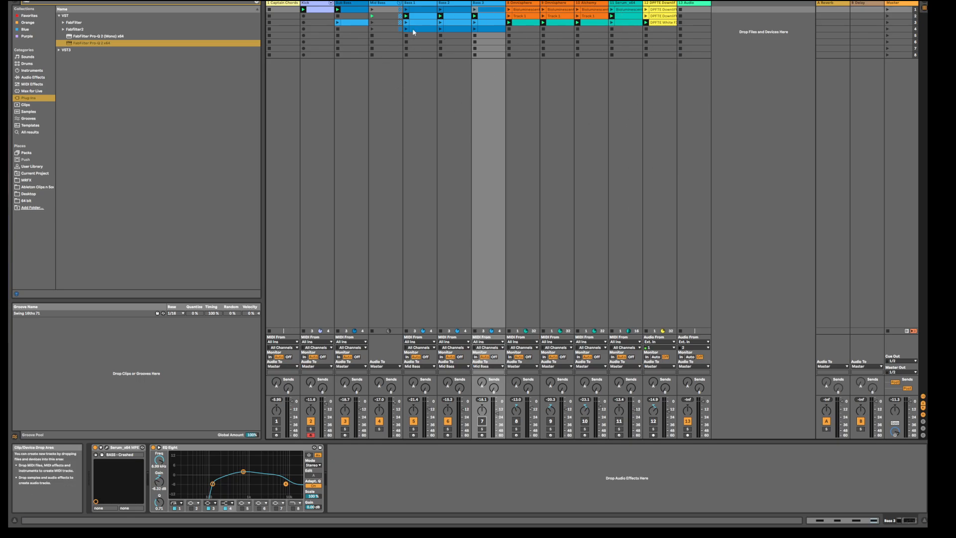
Step: Show the device chains of Mid Bass, Bass 3, Bass 1 and Bass 2, and briefly solo the Mid Bass group
click(382, 3)
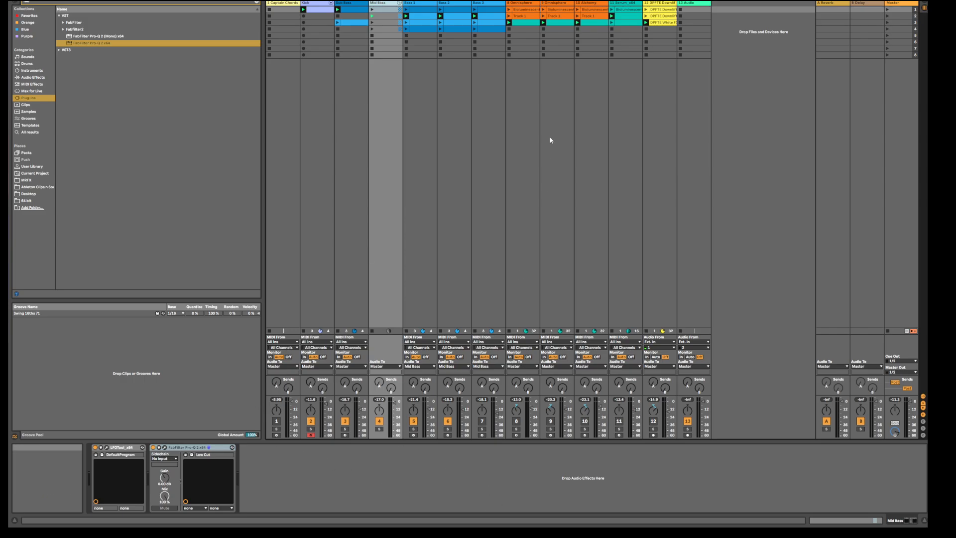
click(488, 3)
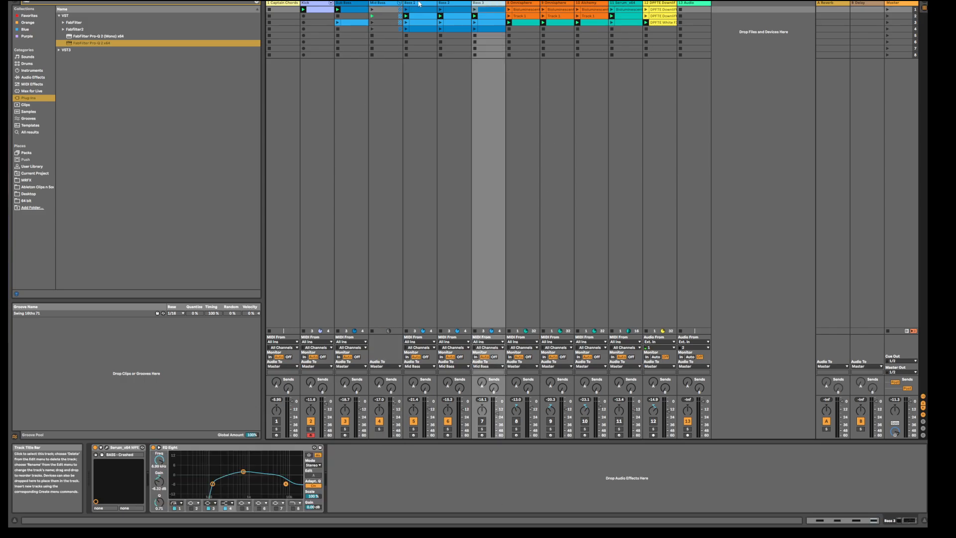
click(419, 3)
click(454, 4)
click(378, 429)
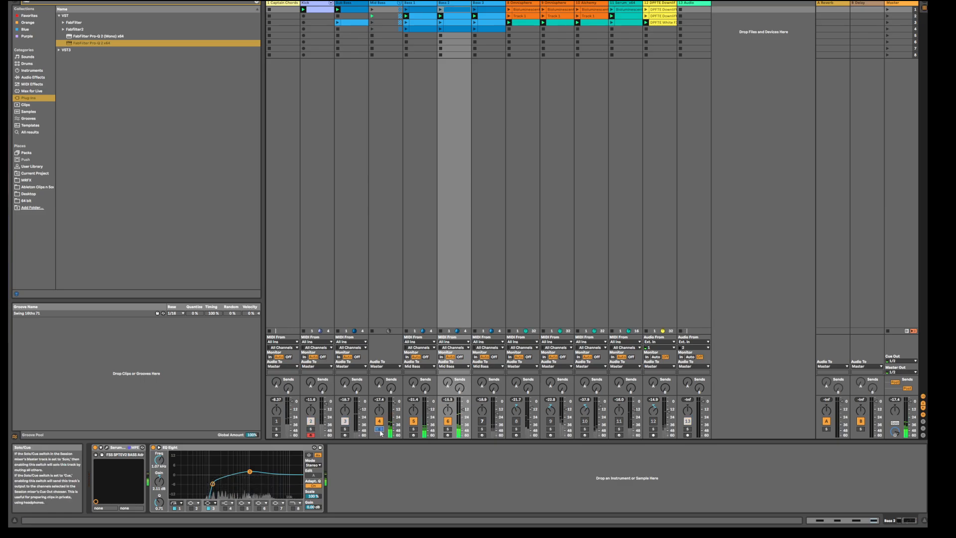
click(379, 429)
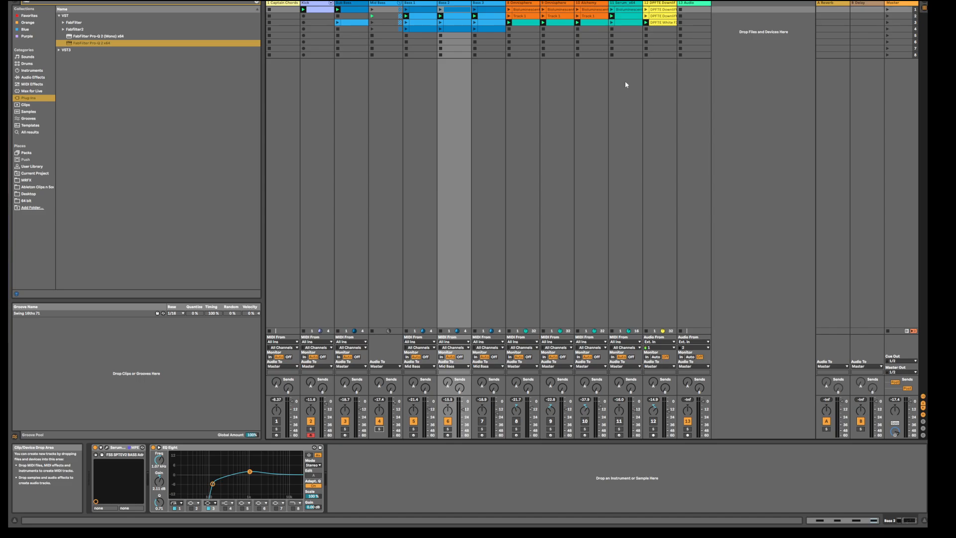
Step: Solo Bass 3, open its Serum, and load the Splice preset FSS_SPTEV2_LEAD_Festival_Euphoria
click(492, 6)
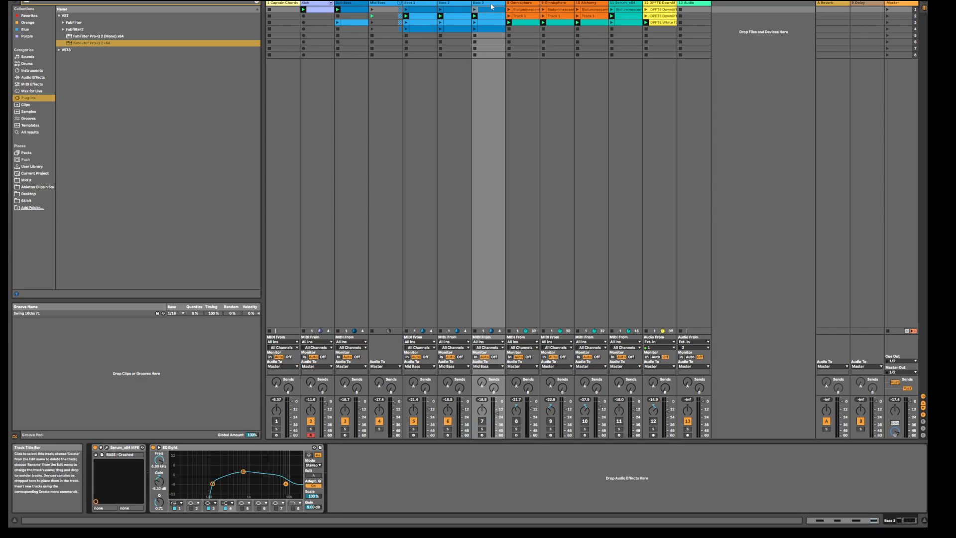
click(482, 429)
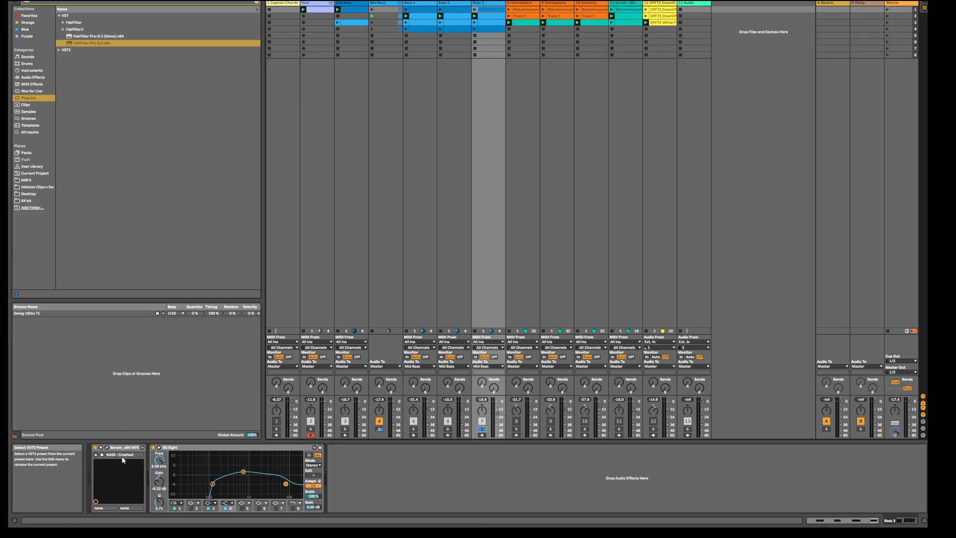
click(106, 447)
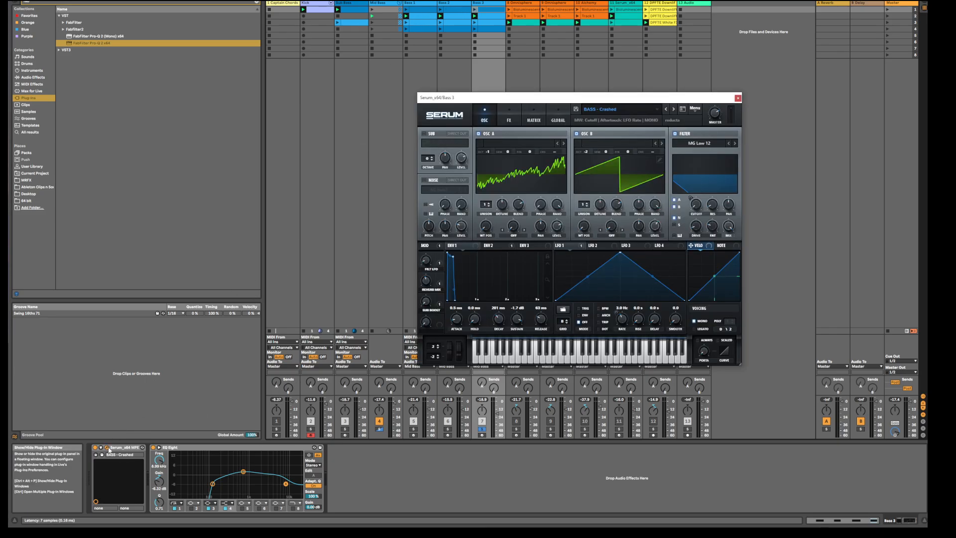
click(623, 109)
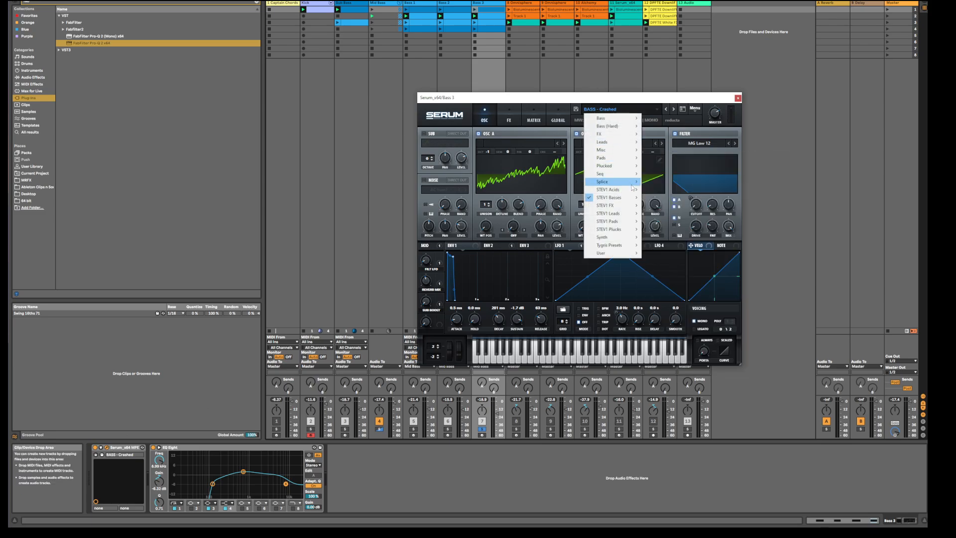
mouse_move(636, 183)
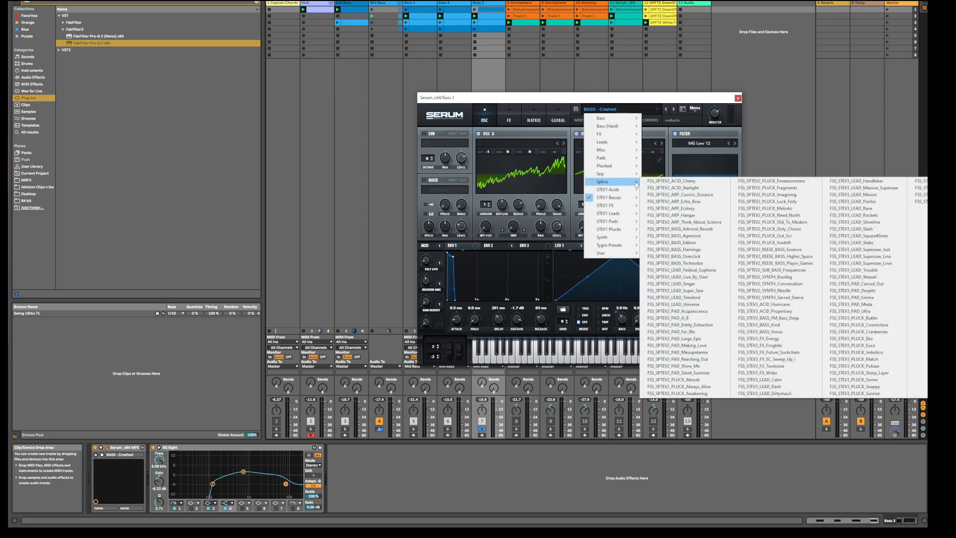
click(695, 270)
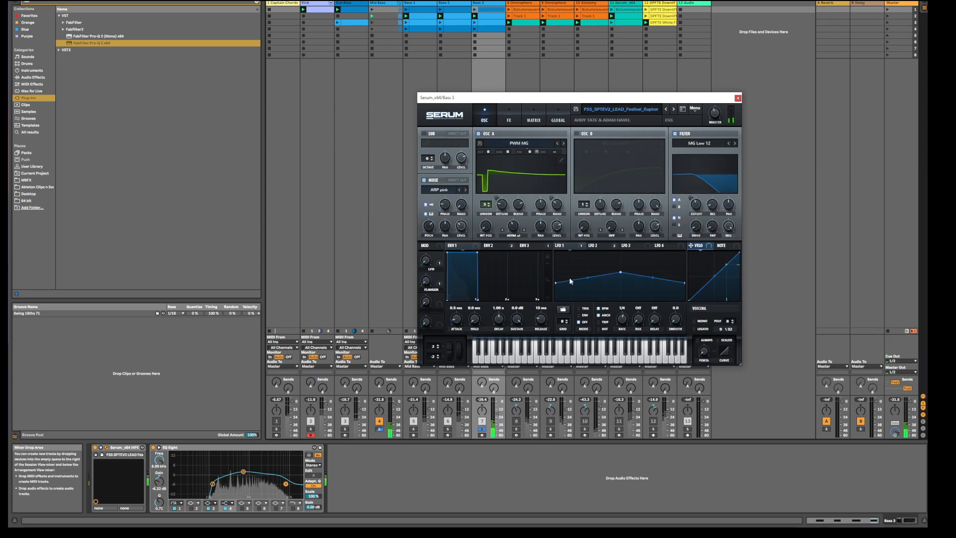
Step: Step the Bass 3 preset forward to FSS_SPTEV2_LEAD_Super_Saw and unsolo the Mid Bass group to hear it in the full mix
click(675, 110)
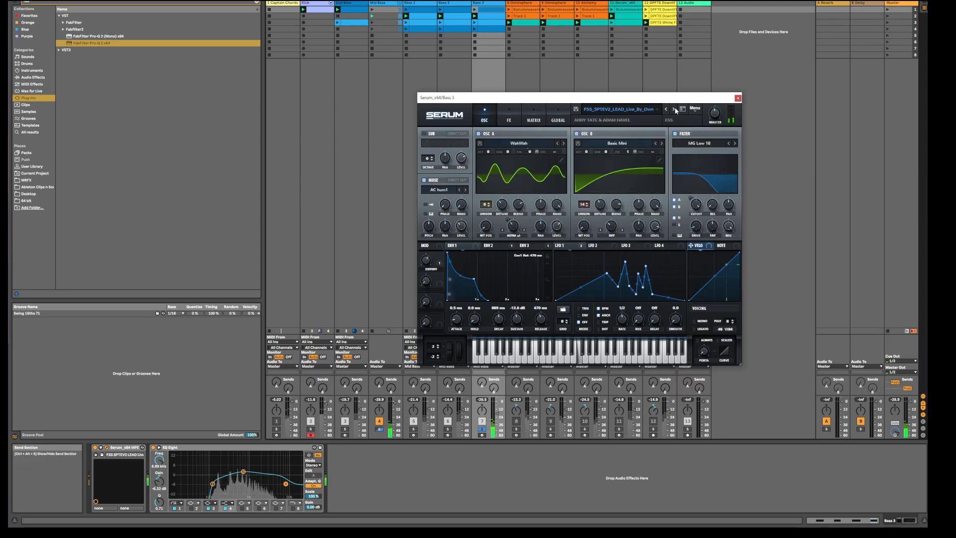
click(674, 109)
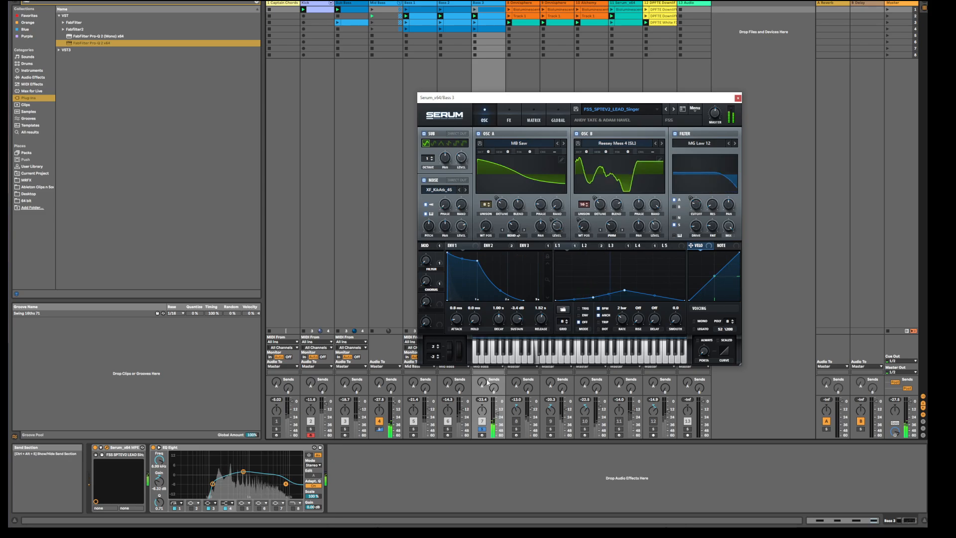
click(674, 109)
click(380, 429)
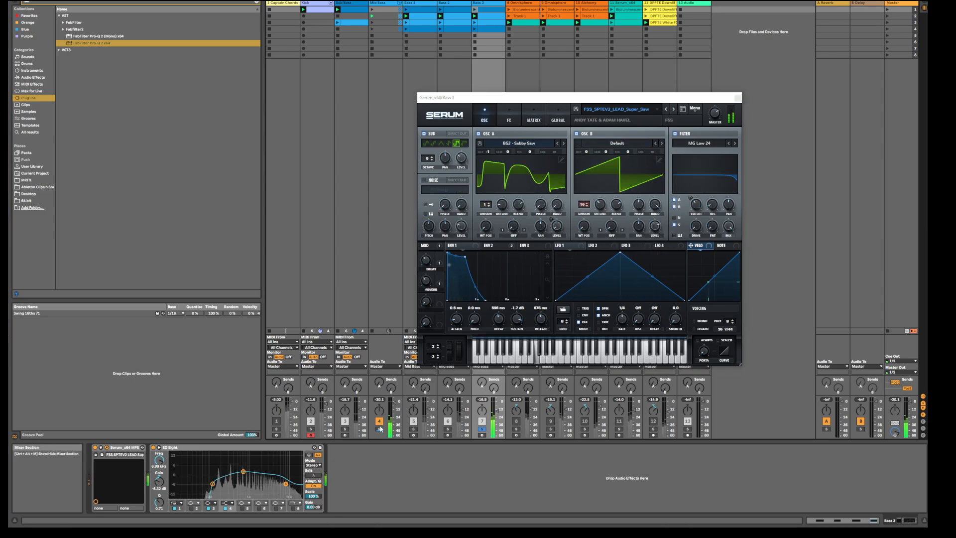
click(380, 430)
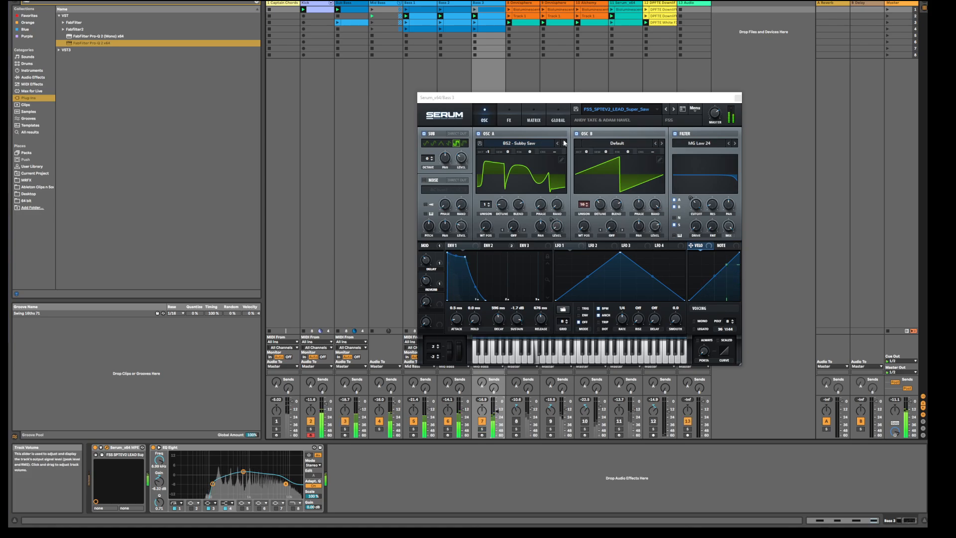
Step: Launch Bass 3's fourth-slot clip, transpose all of its notes up to F3, and close Serum
click(495, 23)
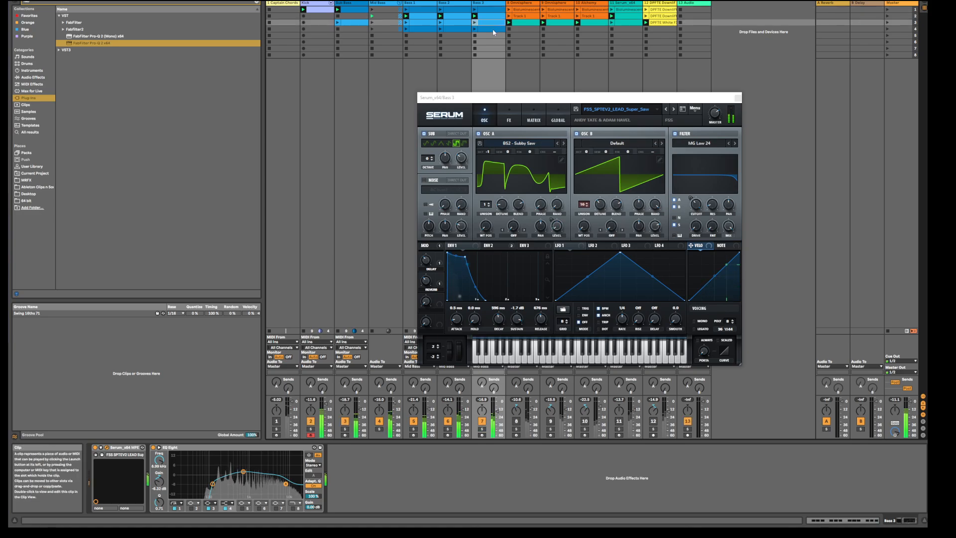
key(ctrl+d)
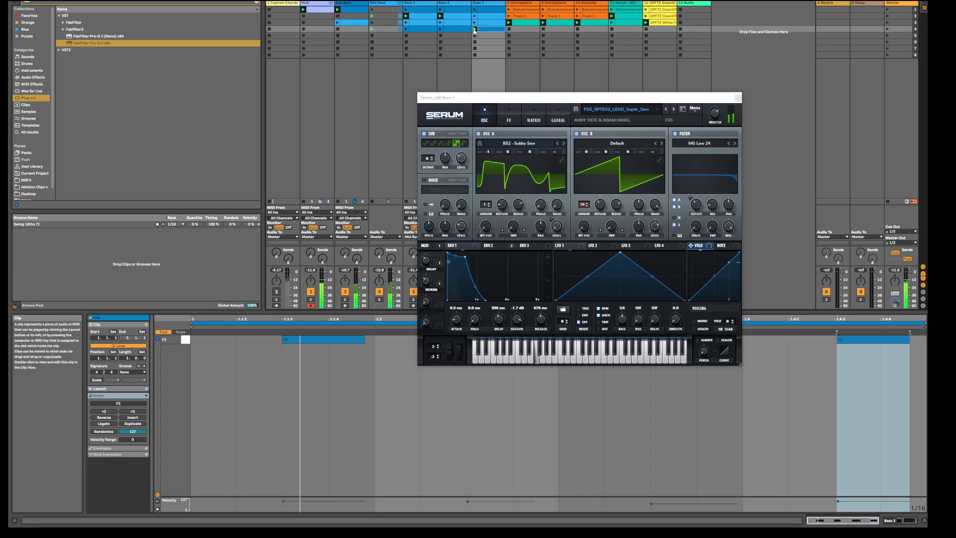
drag(318, 386, 926, 335)
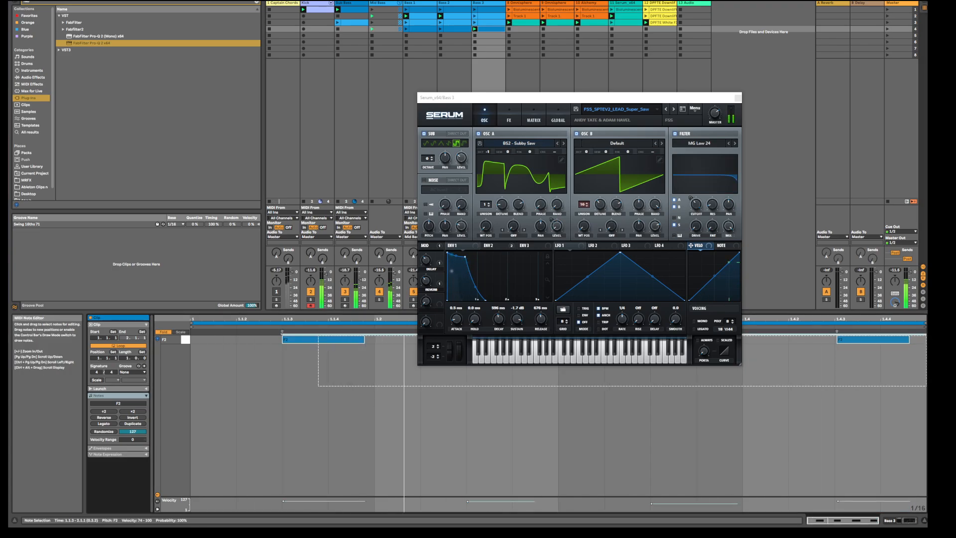
key(Up)
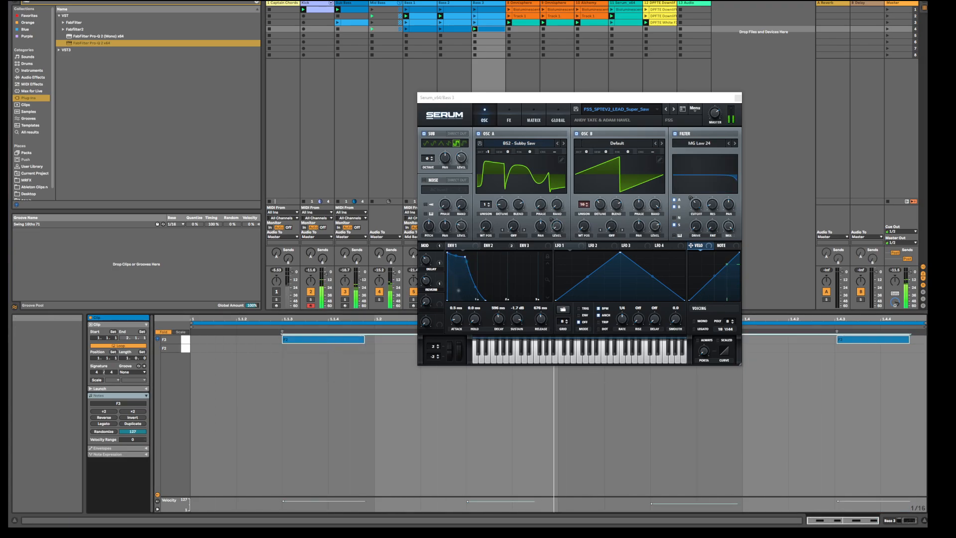
click(737, 98)
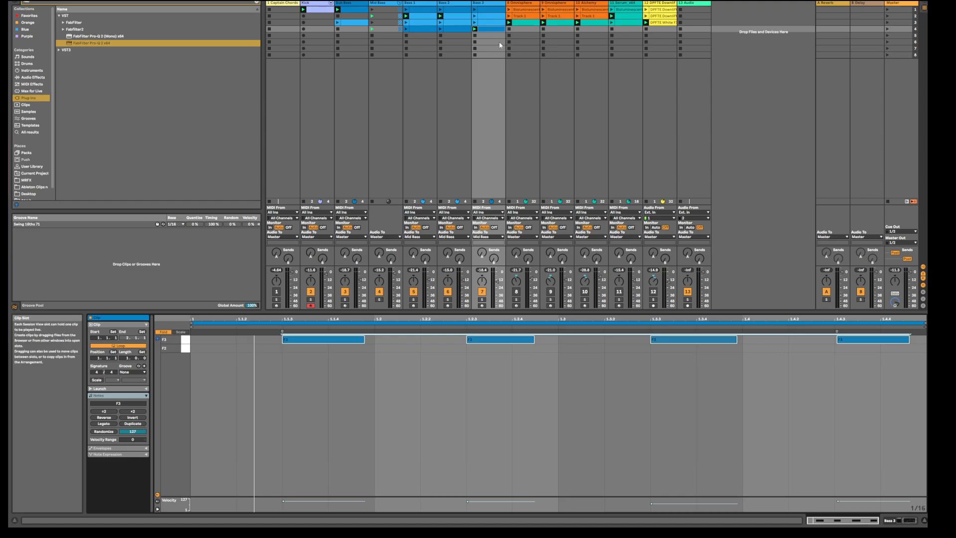
Step: Compare the note patterns of the Bass 2 and second-slot Bass 3 clips with Bass 3 deactivated, and stop playback
click(458, 21)
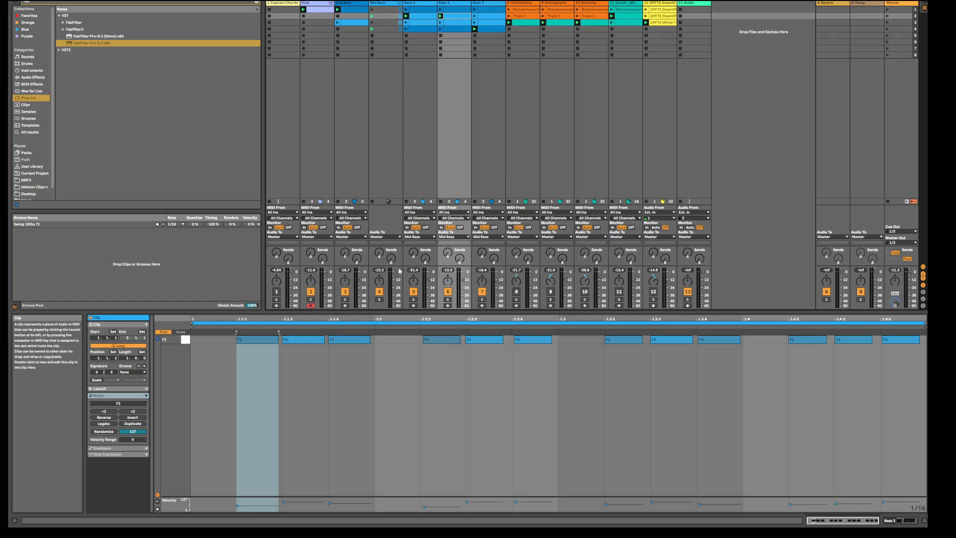
click(483, 294)
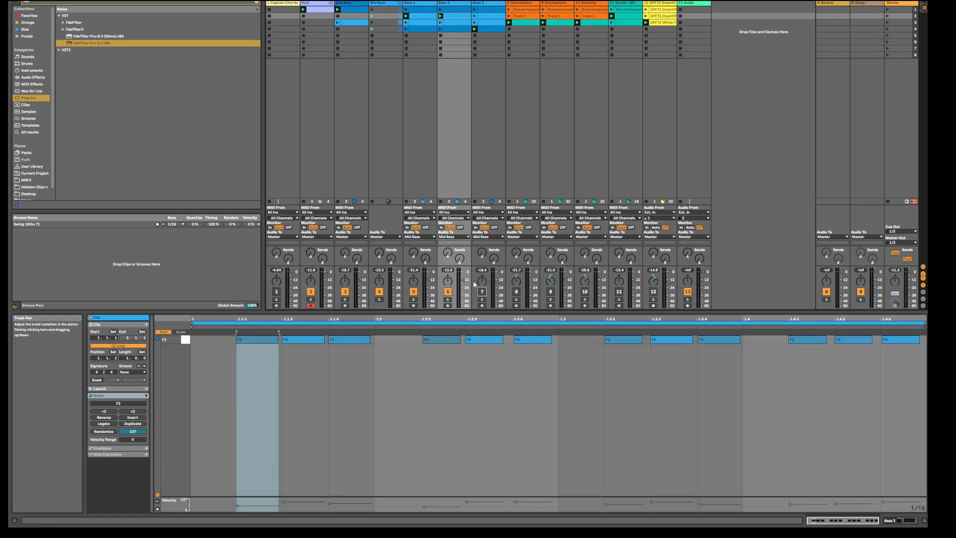
click(493, 22)
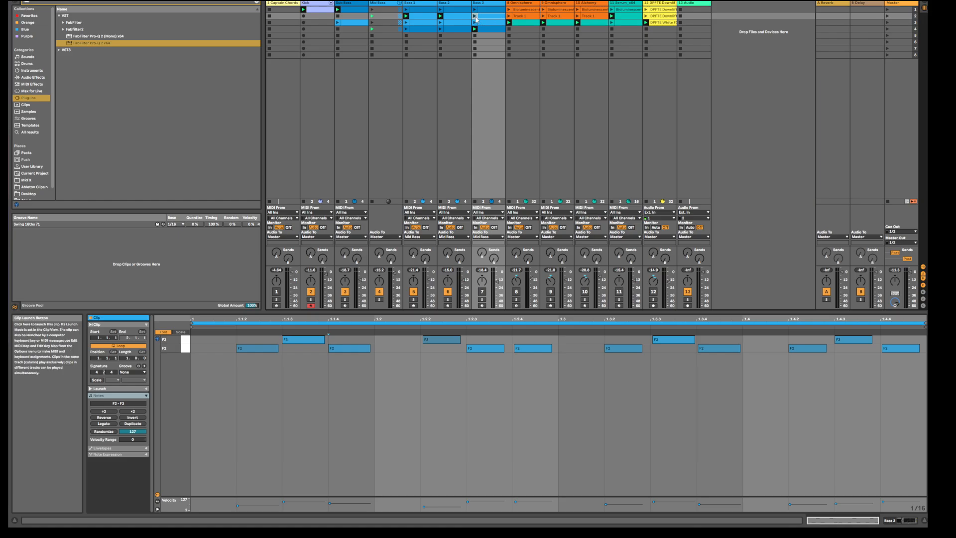
key(space)
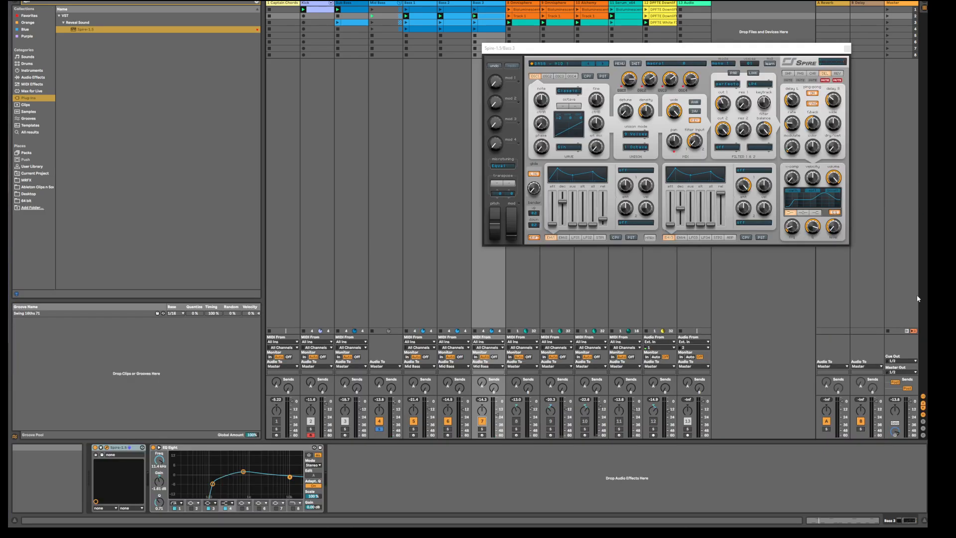
Step: Reopen Spire on Bass 3, toggle the track's activation to compare the layer within the soloed mid bass, and close Spire
click(847, 49)
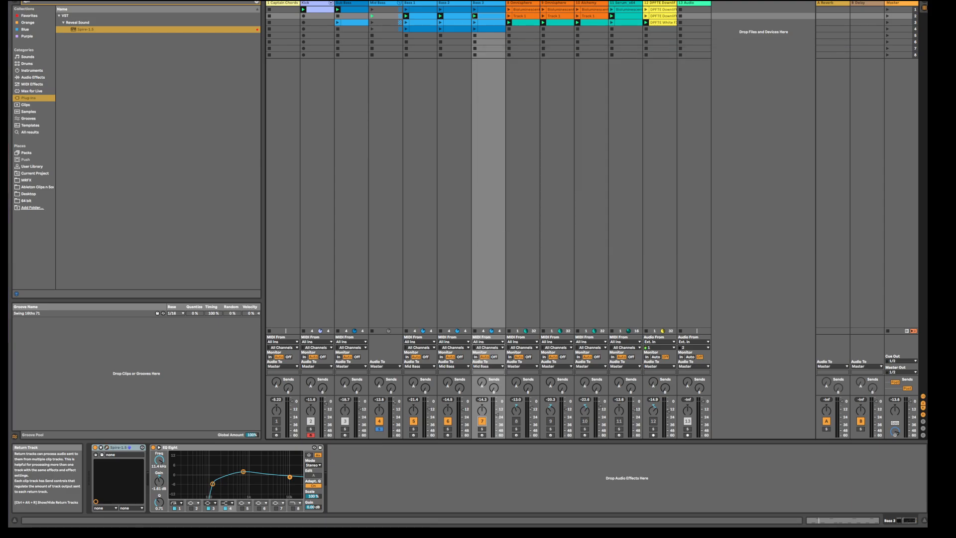
click(105, 453)
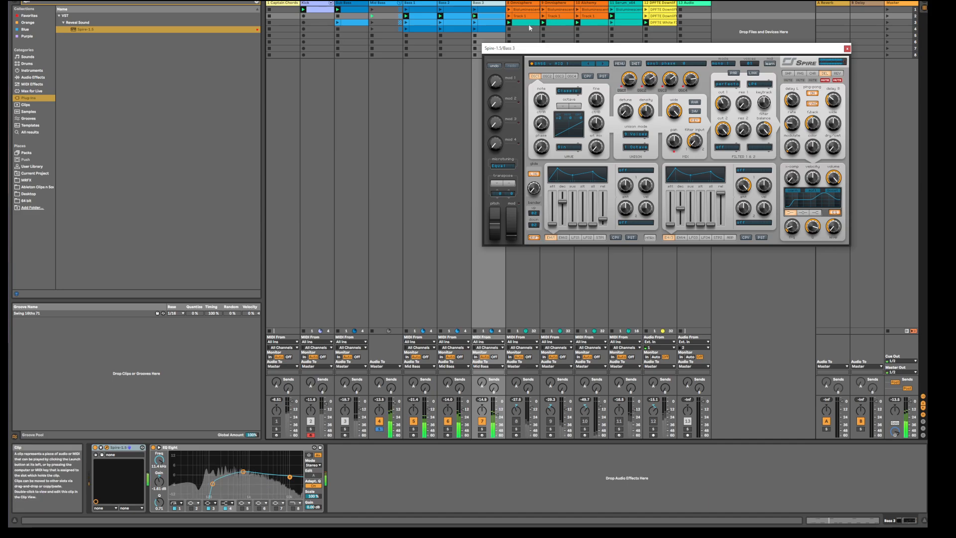
click(482, 421)
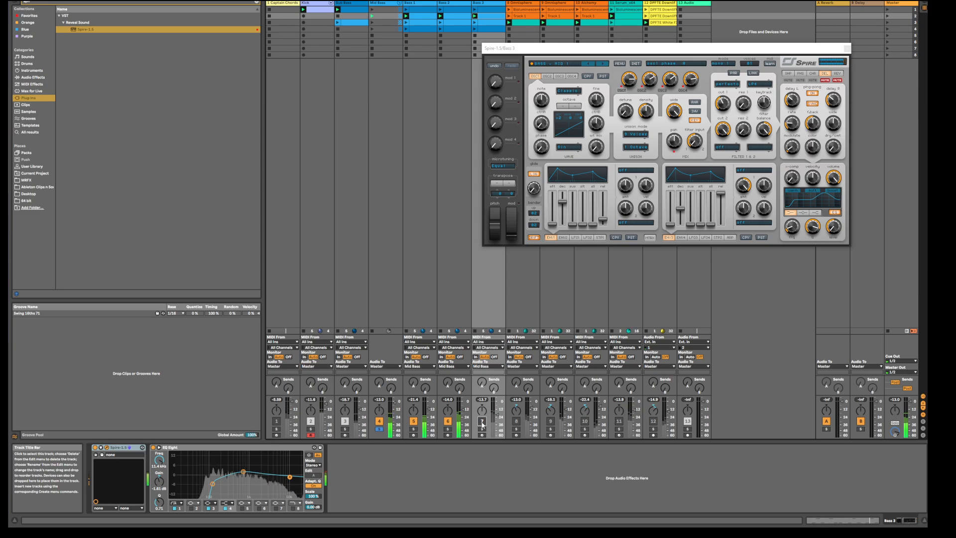
click(568, 204)
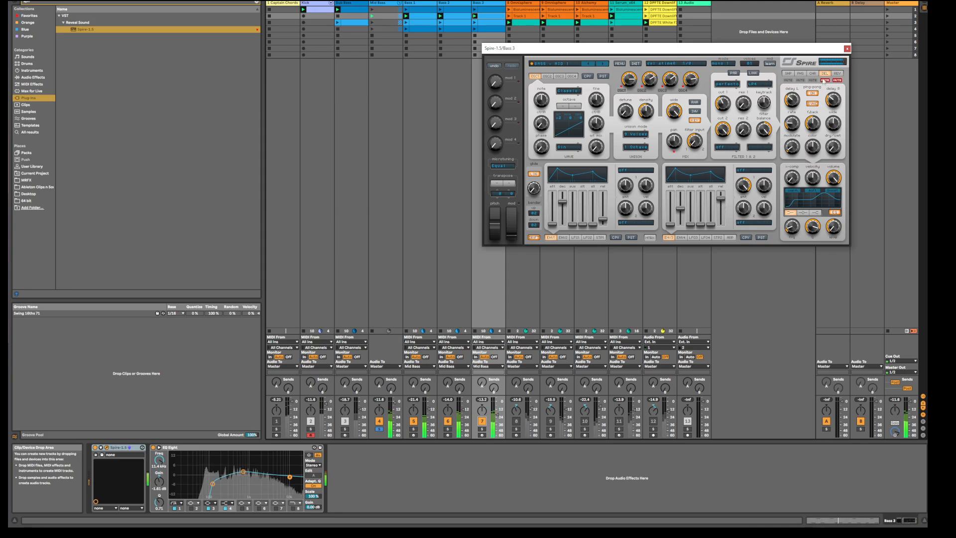
click(847, 49)
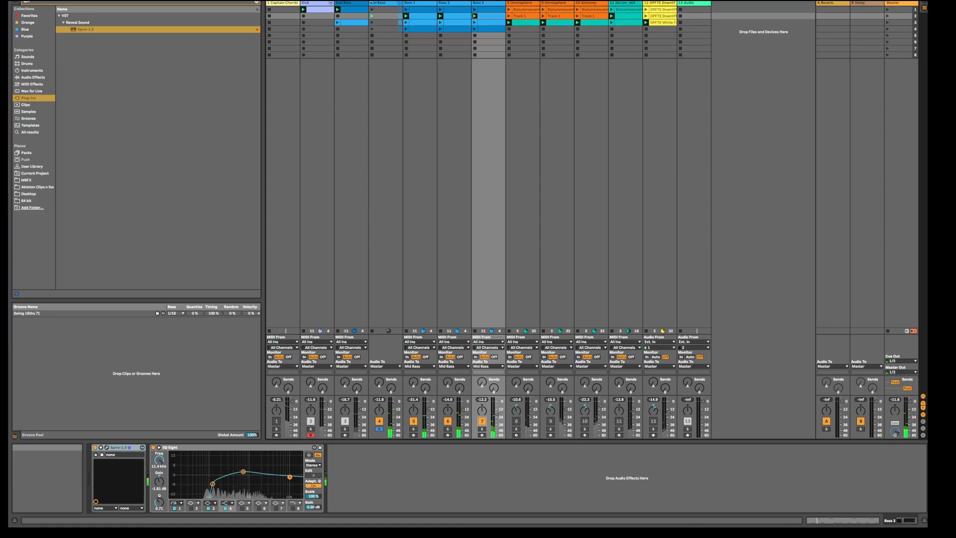
Step: Examine the Mid Bass group's spectrum in FabFilter Pro-Q 2 during playback, comparing it with Bass 3 deactivated and reactivated
click(382, 7)
click(165, 448)
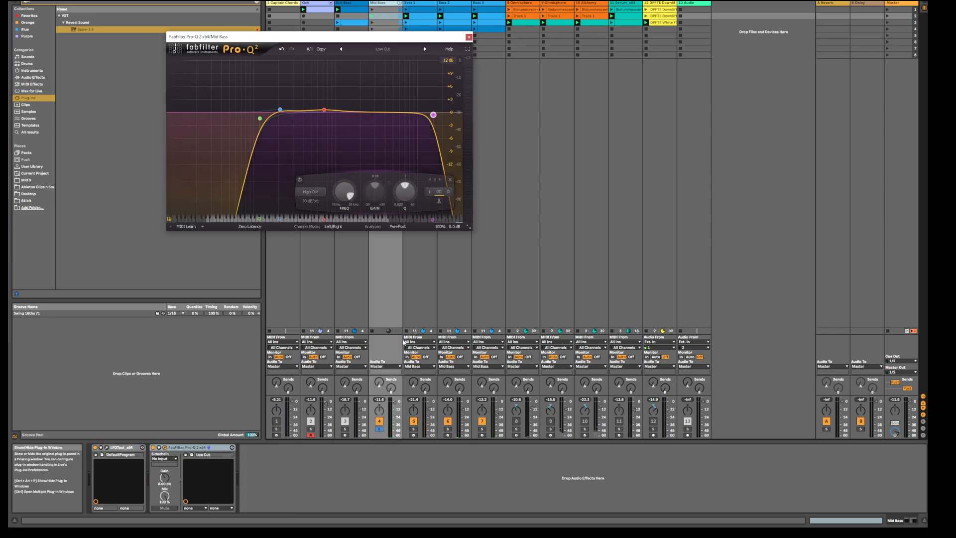
key(space)
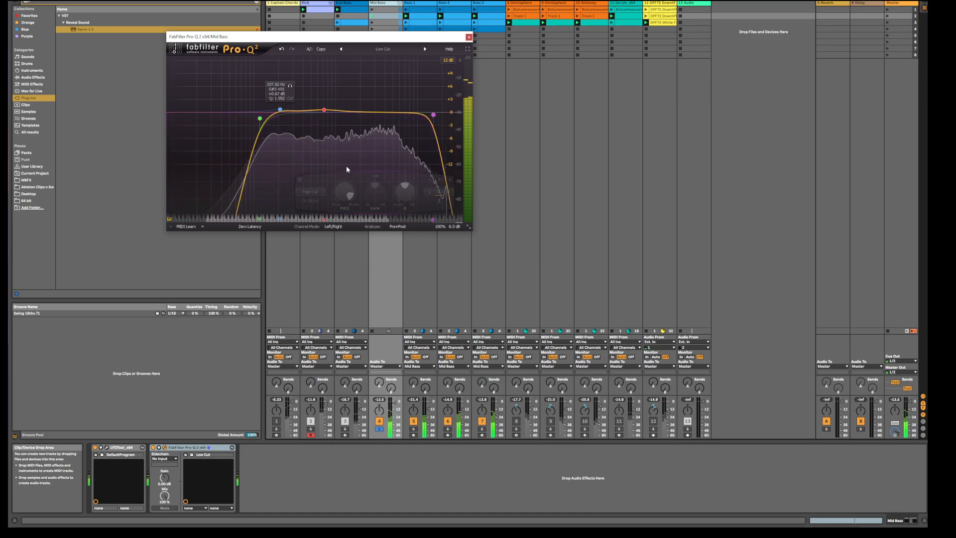
click(402, 228)
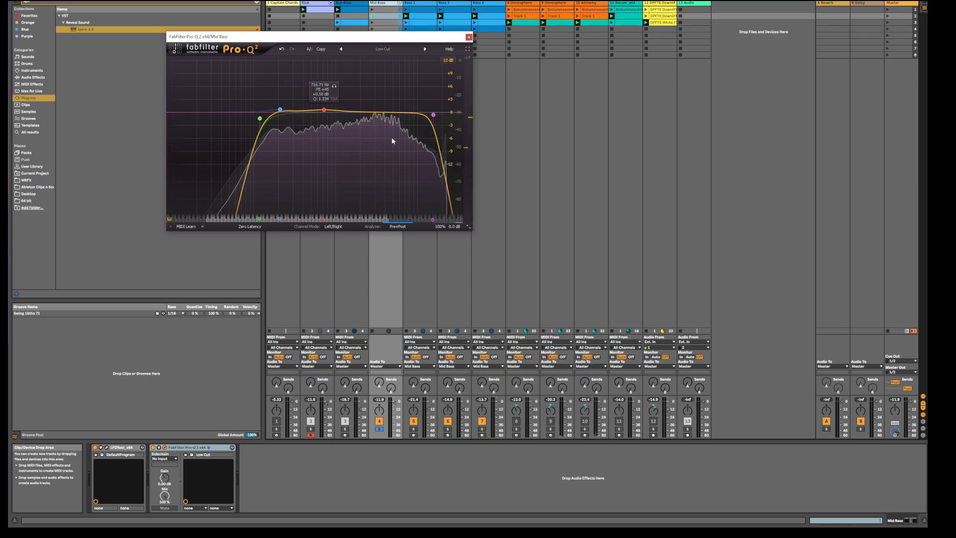
click(481, 422)
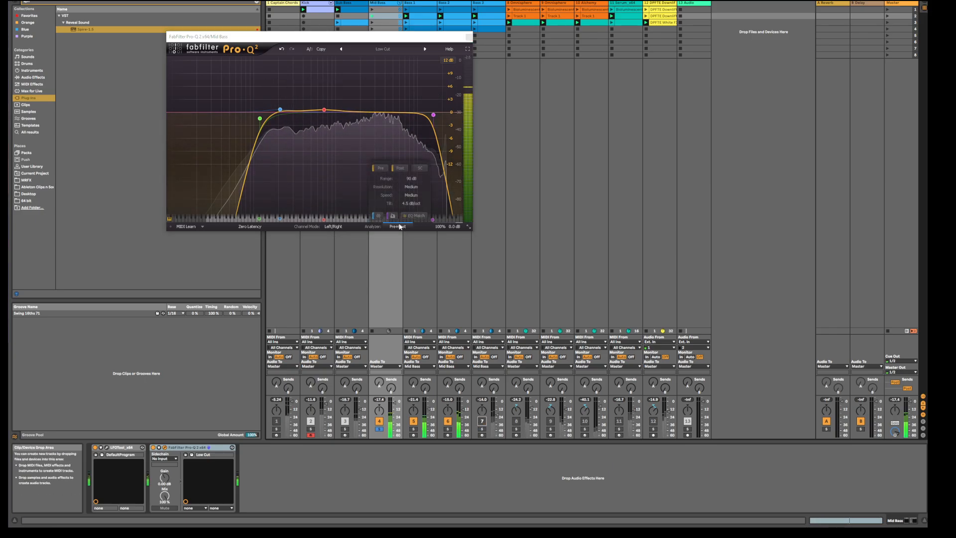
click(377, 217)
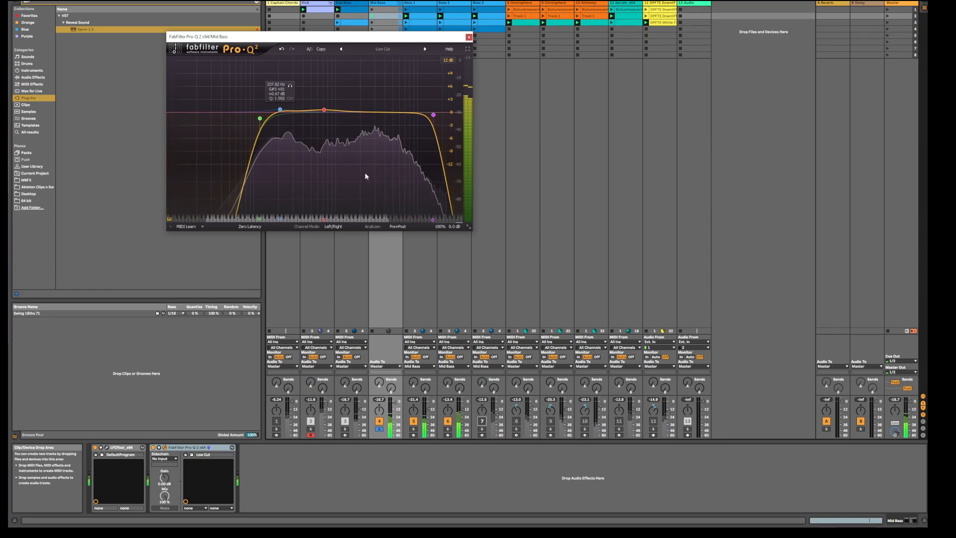
click(482, 421)
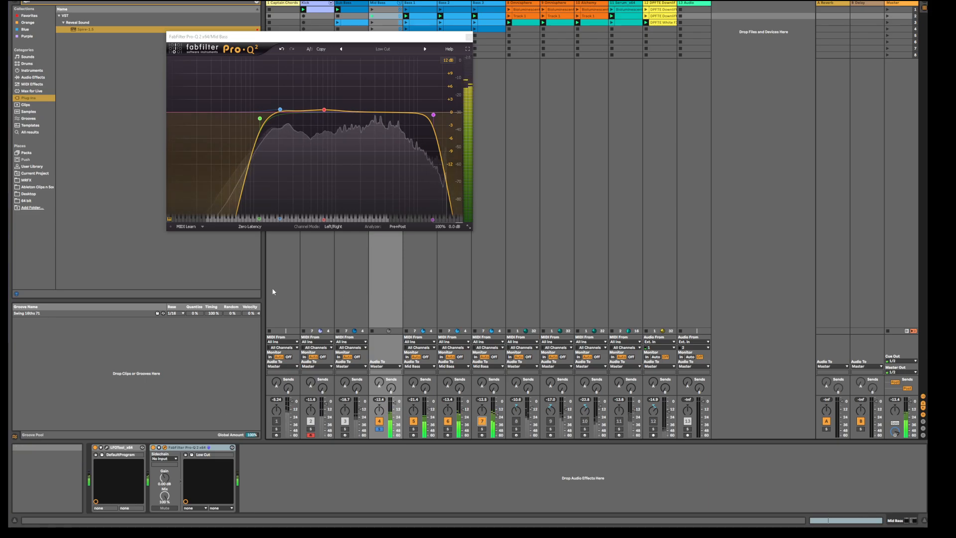
click(464, 36)
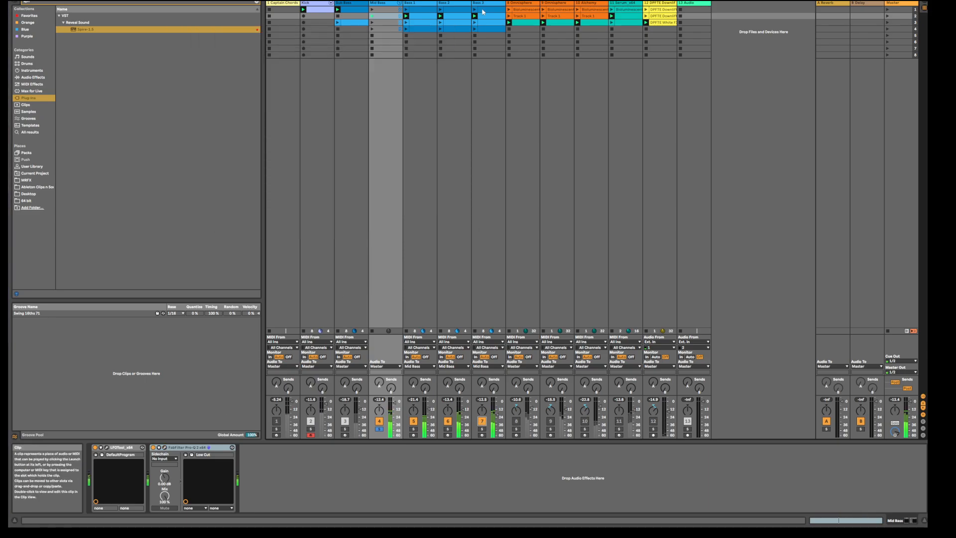
Step: Sweep a narrow Q 5 boost through the low mids in the Mid Bass Pro-Q 2, delete that band and close the EQ
click(165, 448)
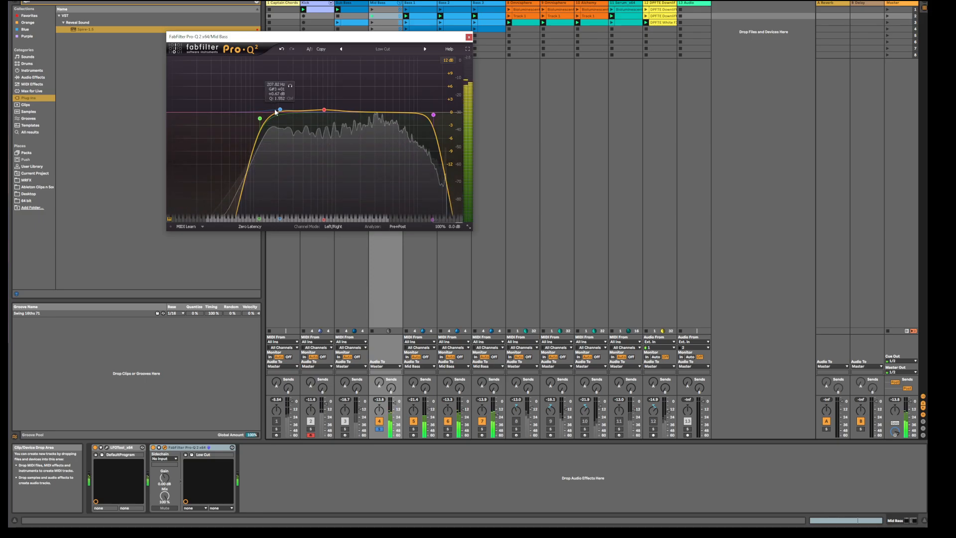
drag(280, 109, 282, 86)
drag(293, 96, 326, 108)
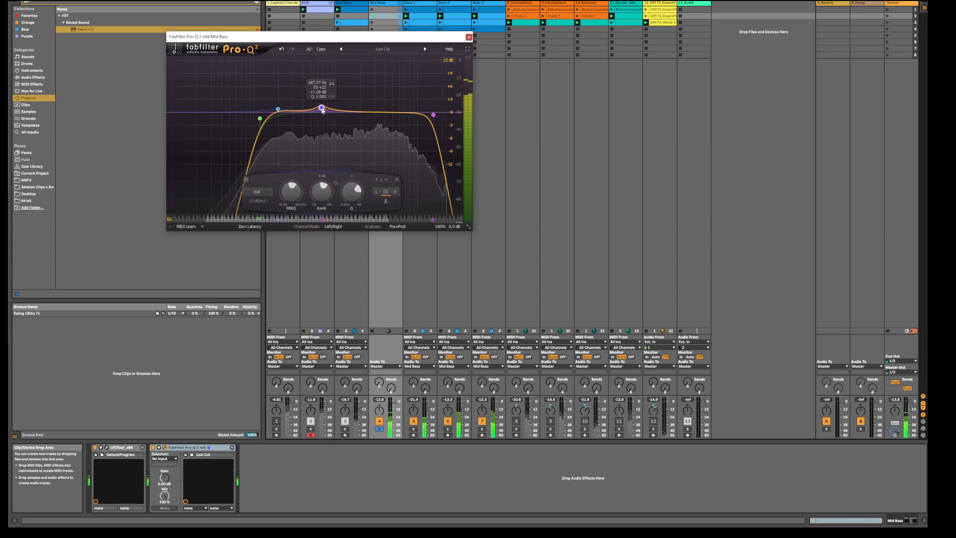
right_click(327, 109)
click(350, 149)
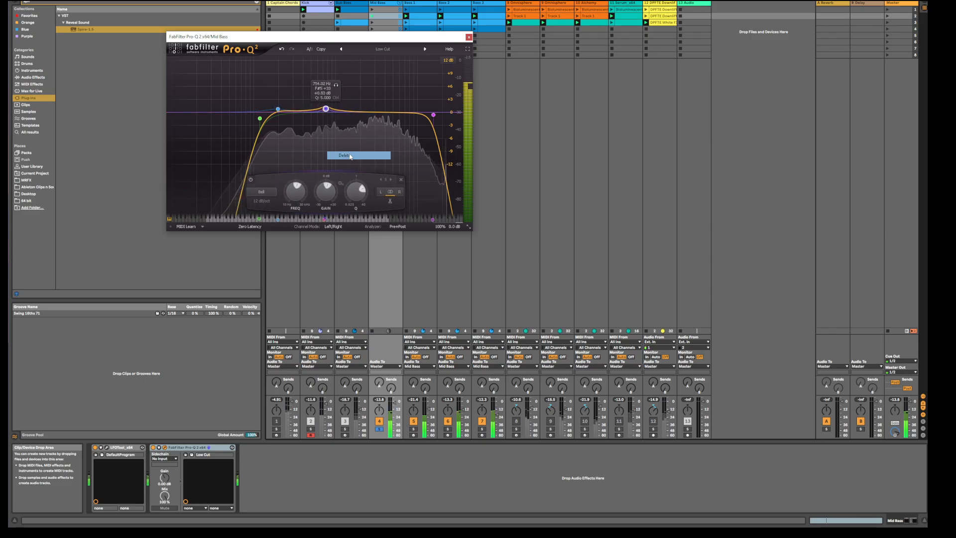
click(468, 38)
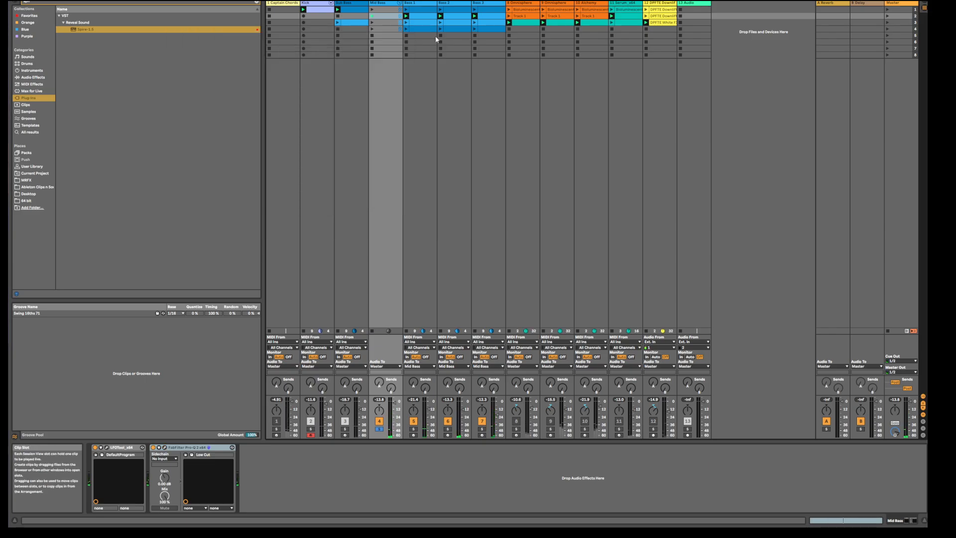
Step: Show the device chains of Bass 3, Bass 2 and the Mid Bass group to compare individual and group EQ
click(488, 3)
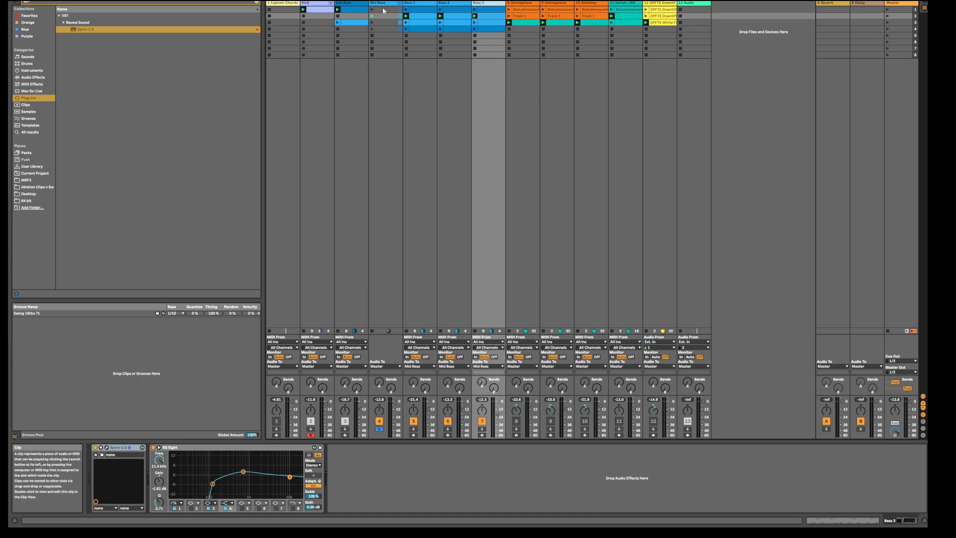
click(380, 5)
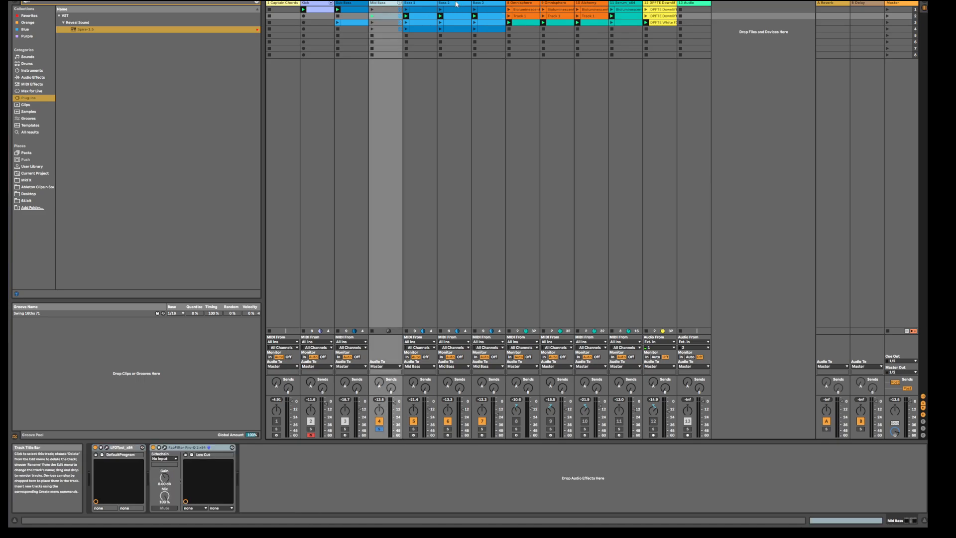
click(457, 4)
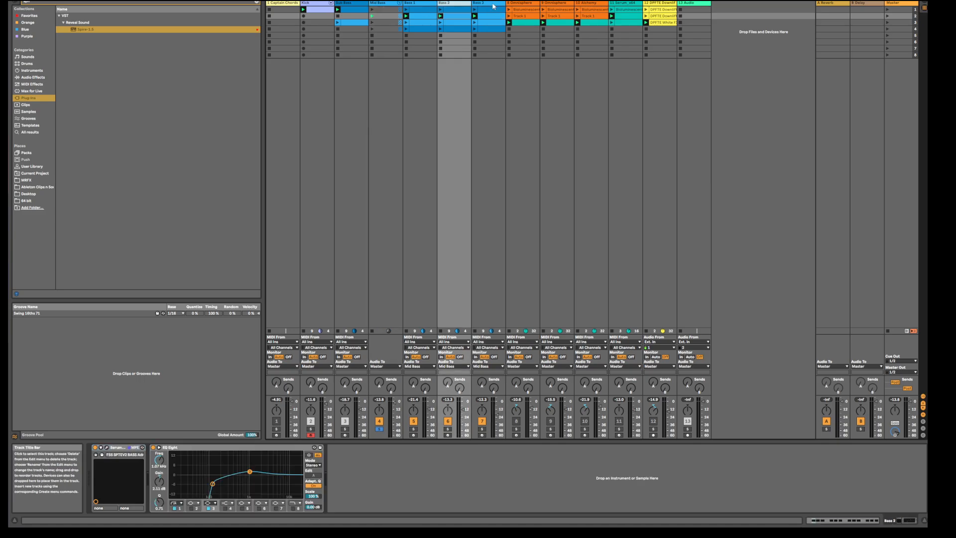
click(494, 6)
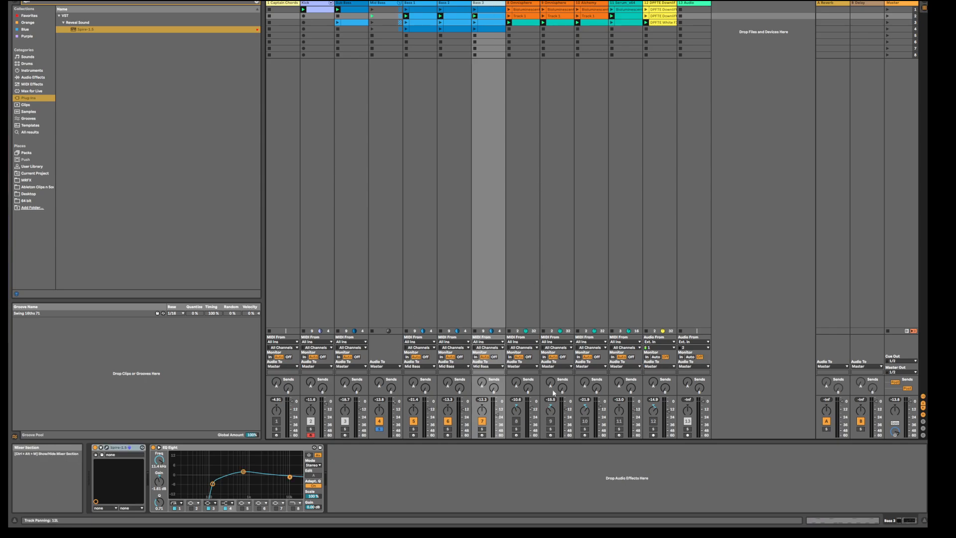
click(383, 5)
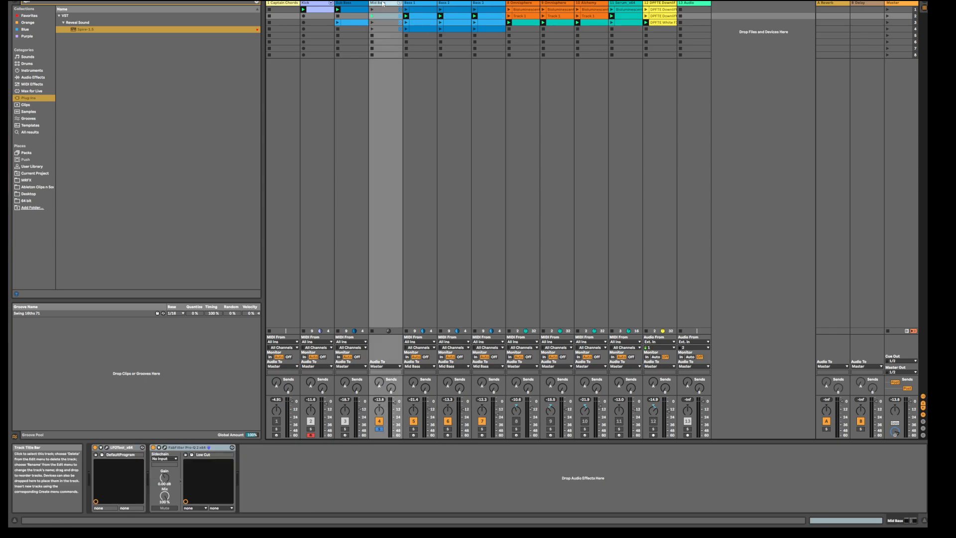